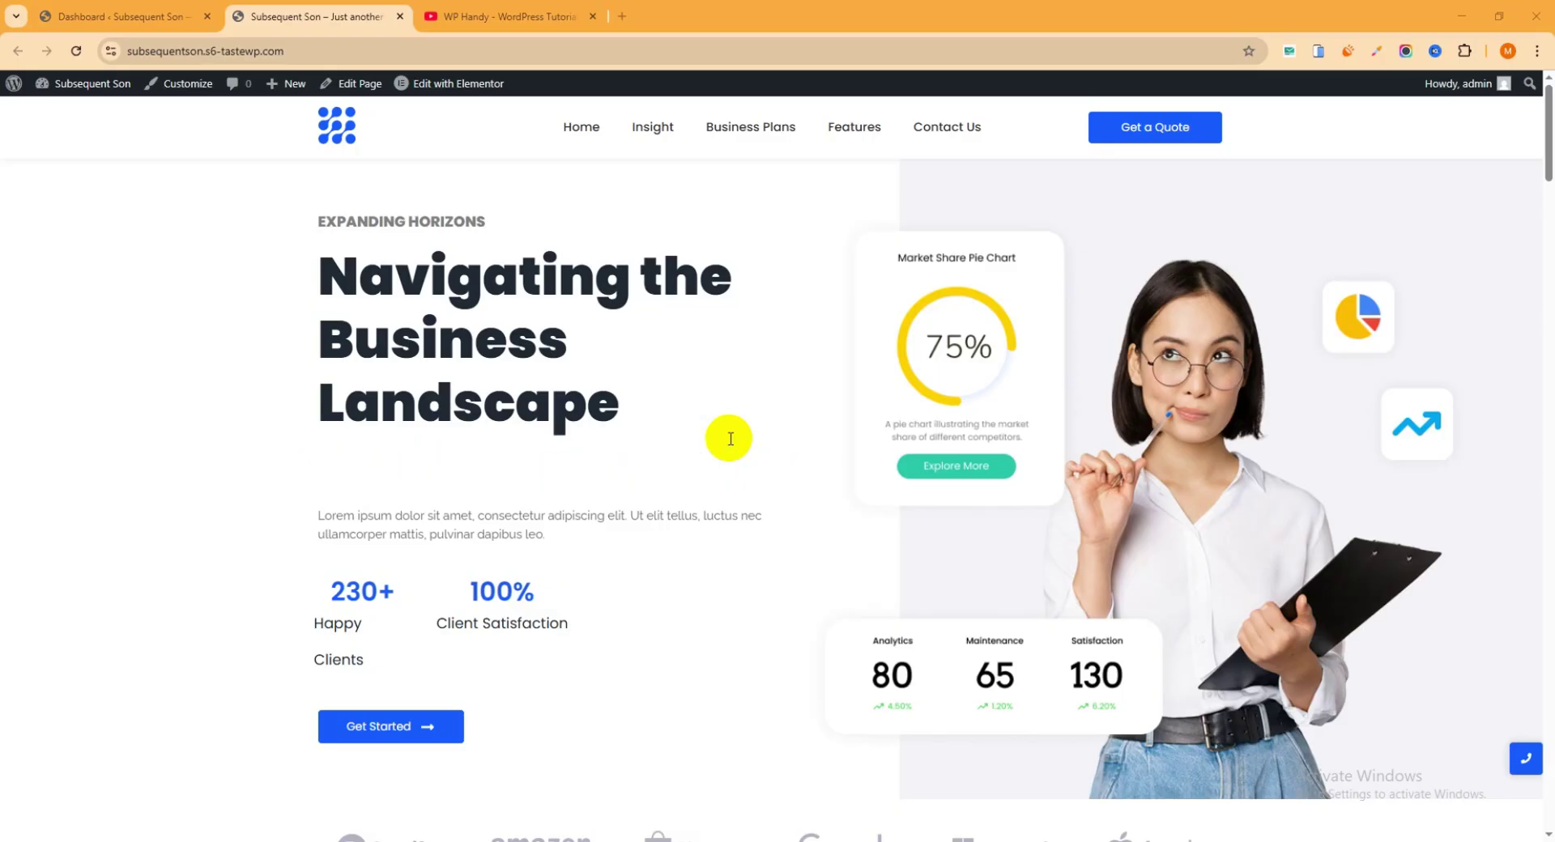
Return from the WP Handy channel to the site and scroll to the Contact Us form
left_click(518, 17)
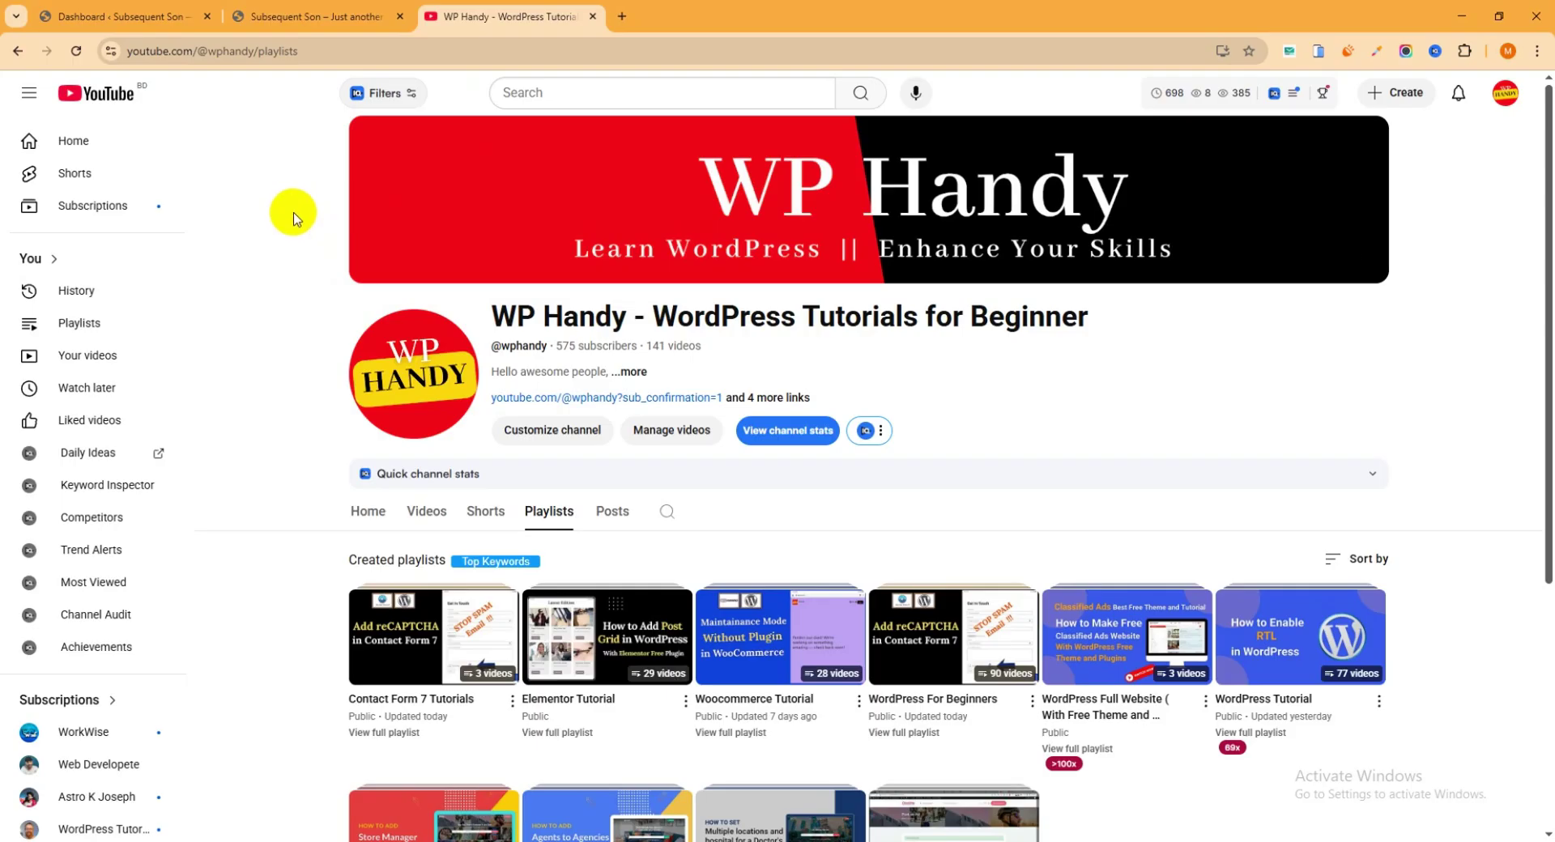
left_click(328, 11)
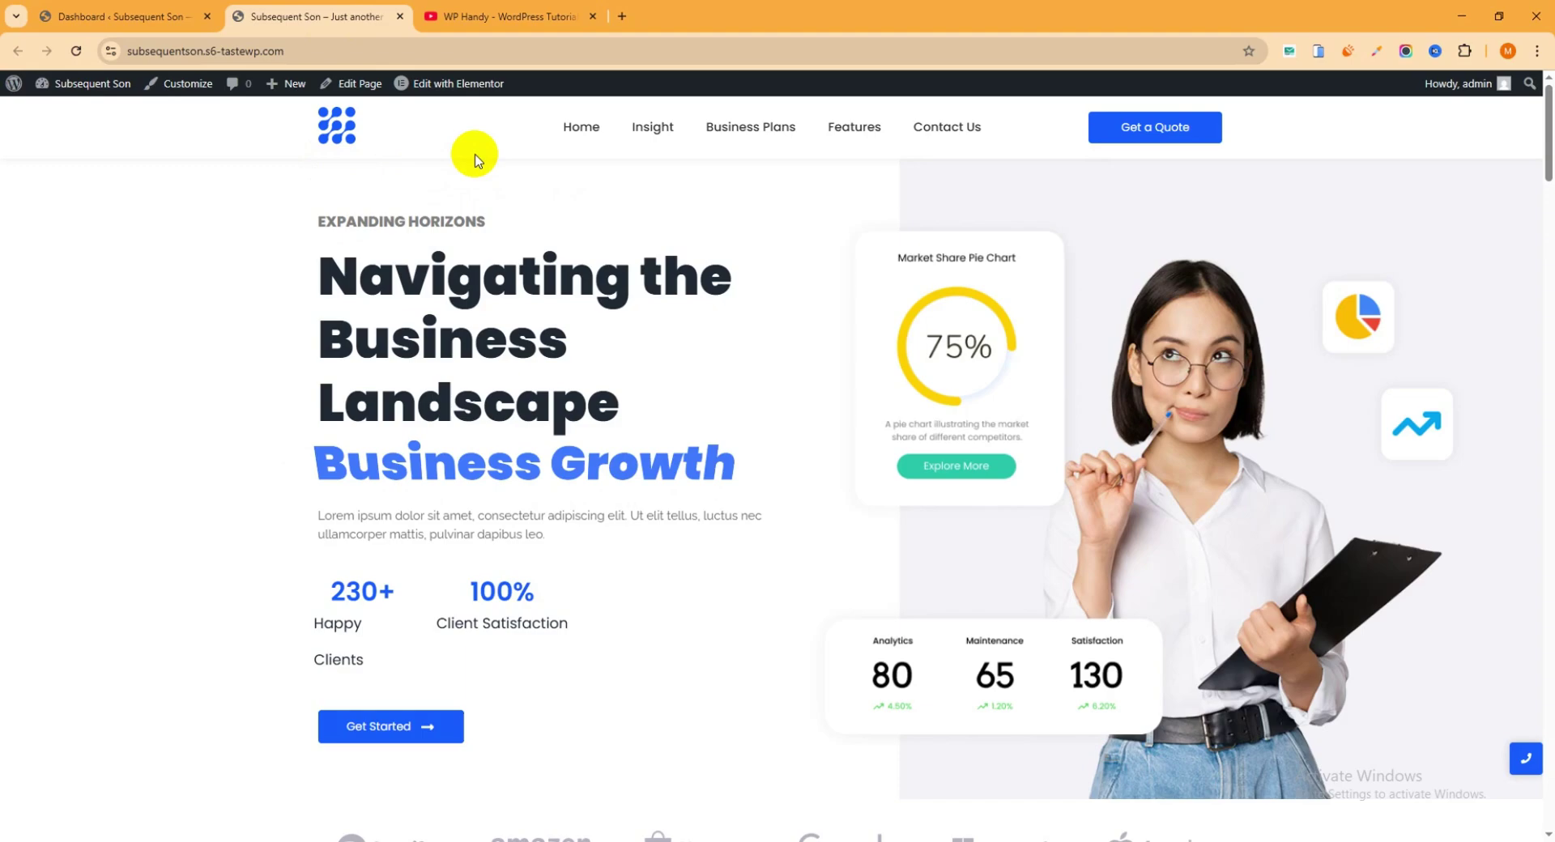
left_click(947, 127)
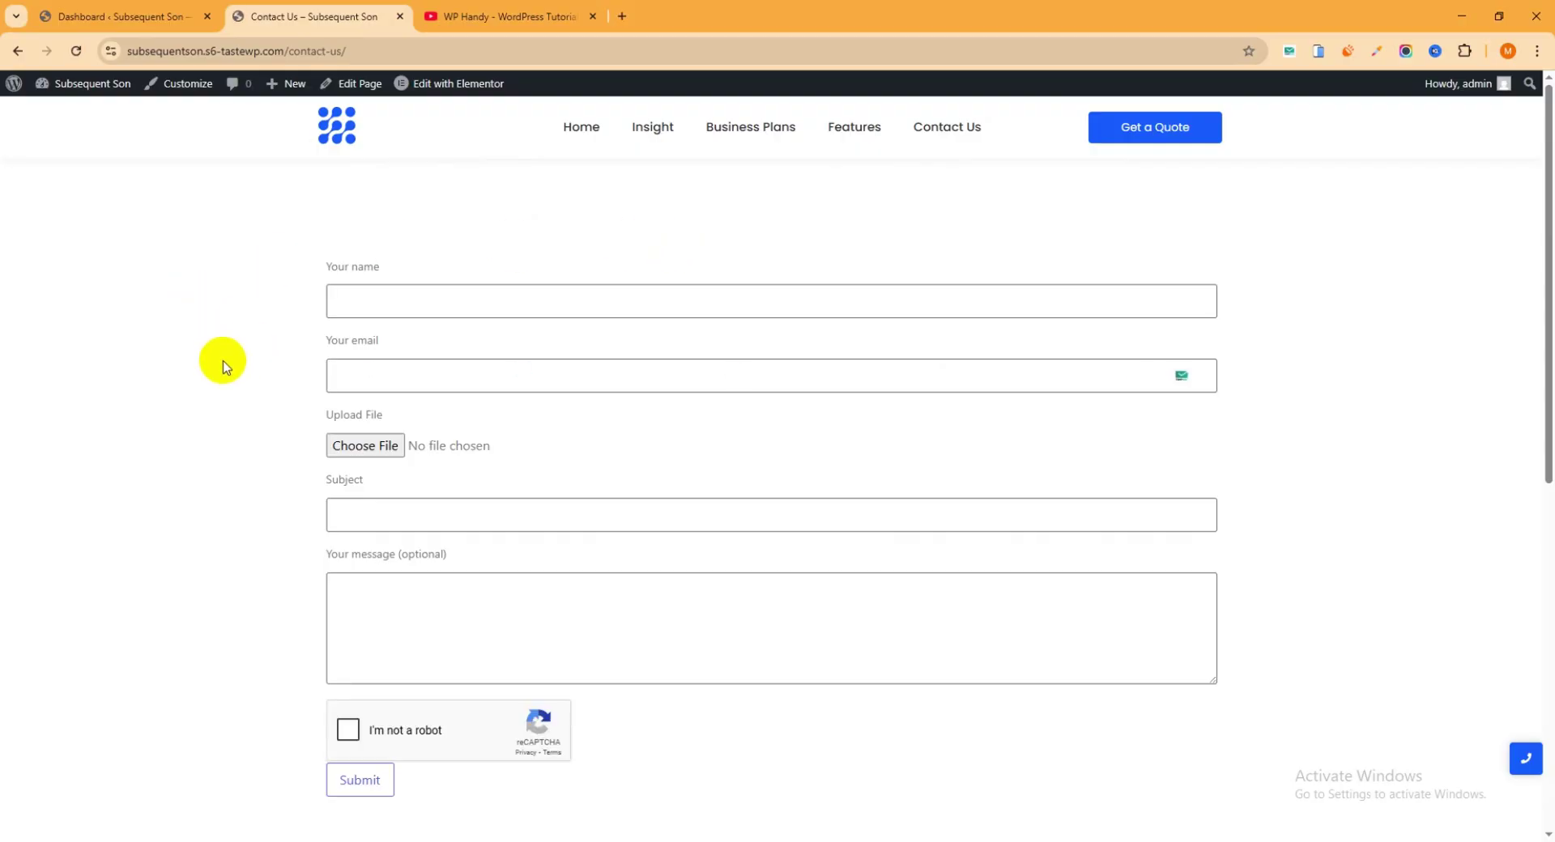
scroll(222, 363, "down", 1)
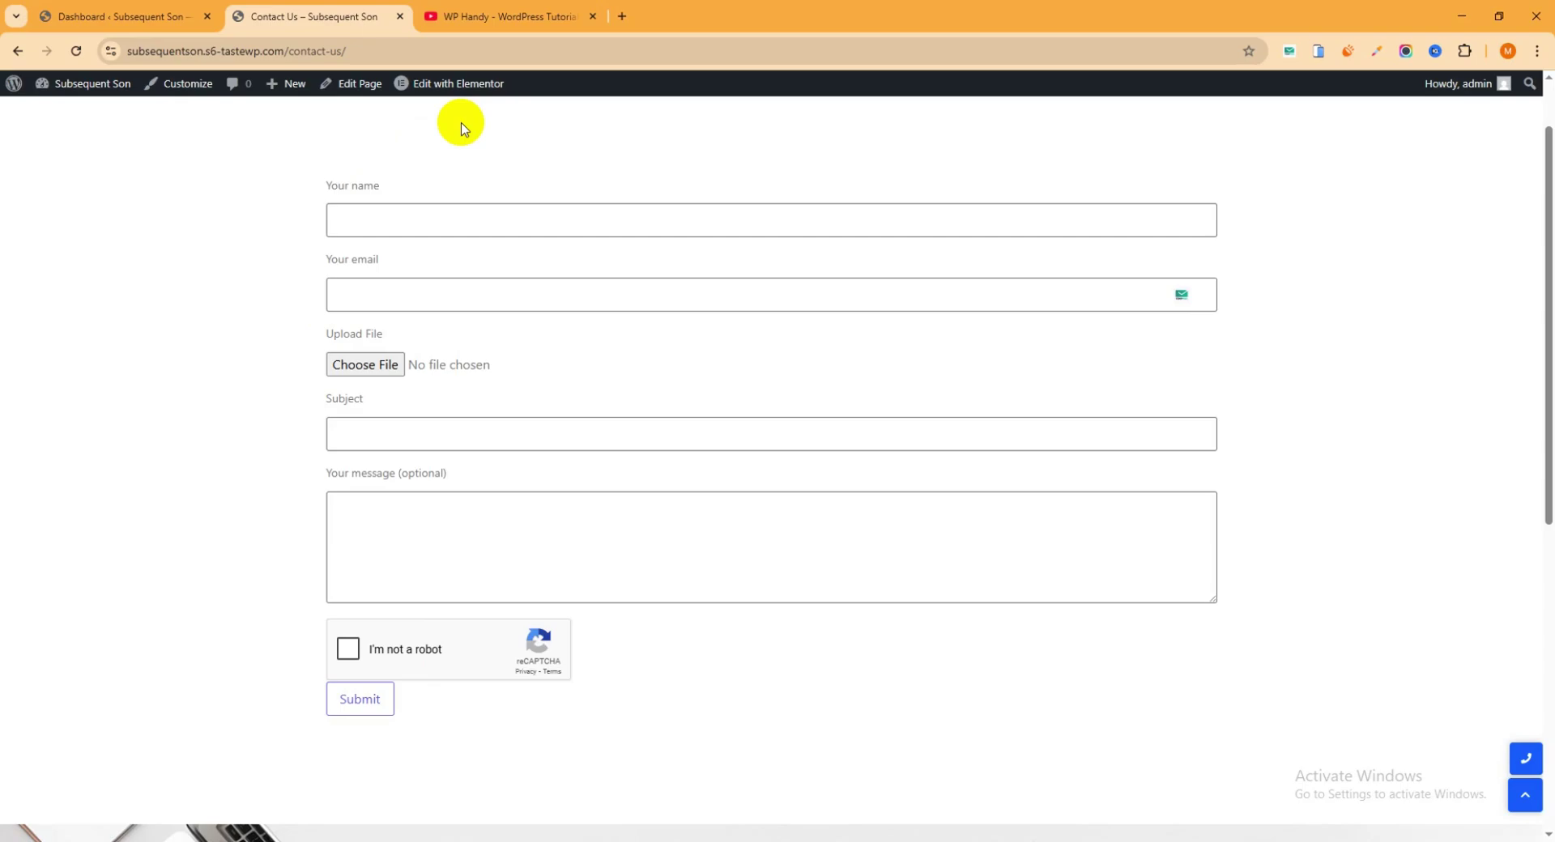
Browse the WP Handy YouTube playlists, then go back to the Contact Us form
left_click(526, 19)
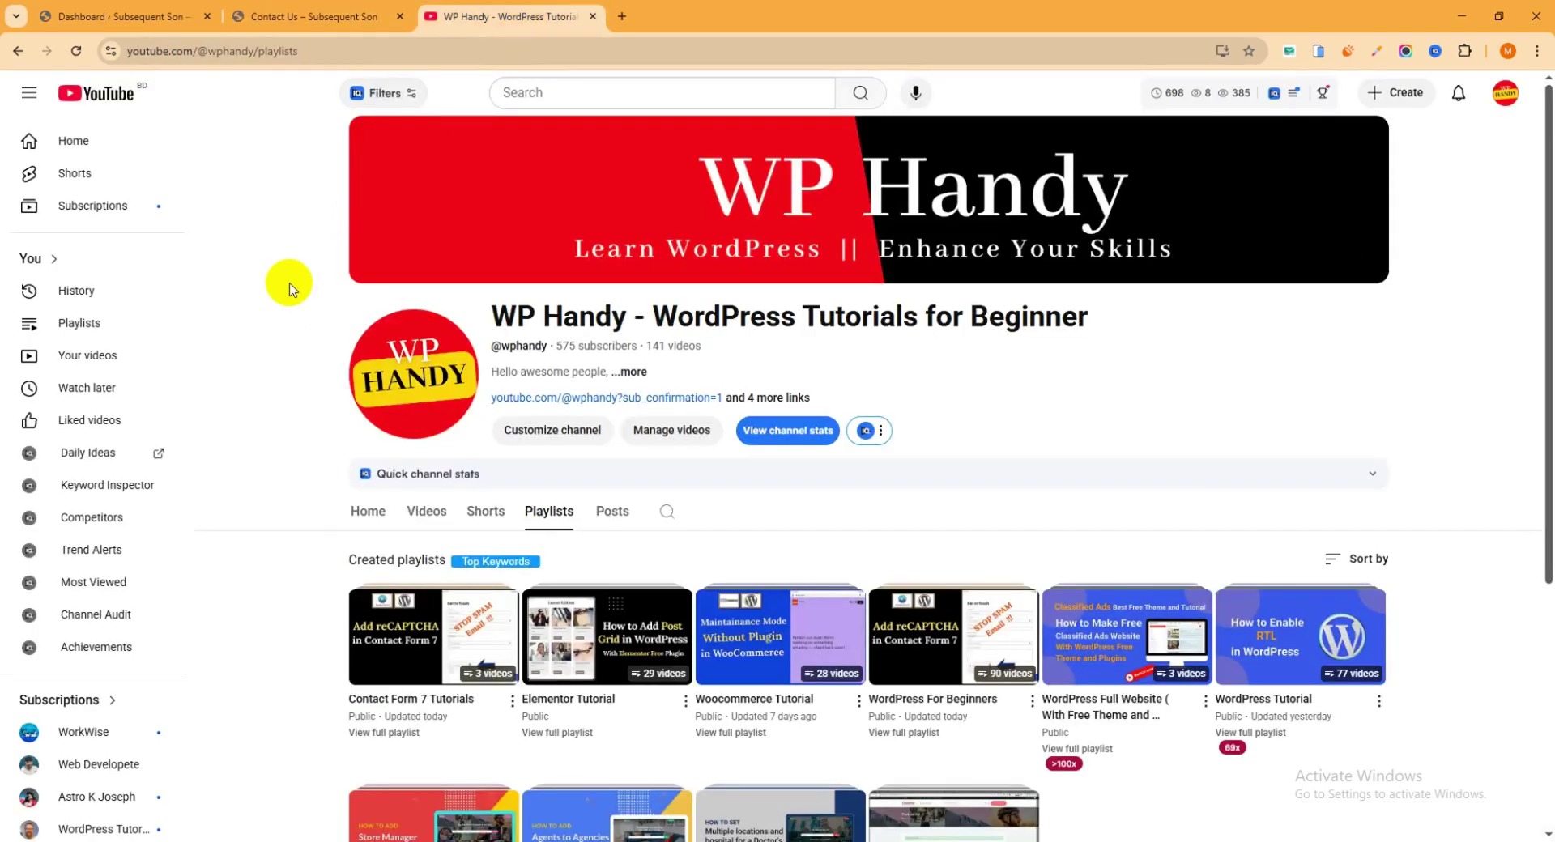
scroll(291, 288, "down", 1)
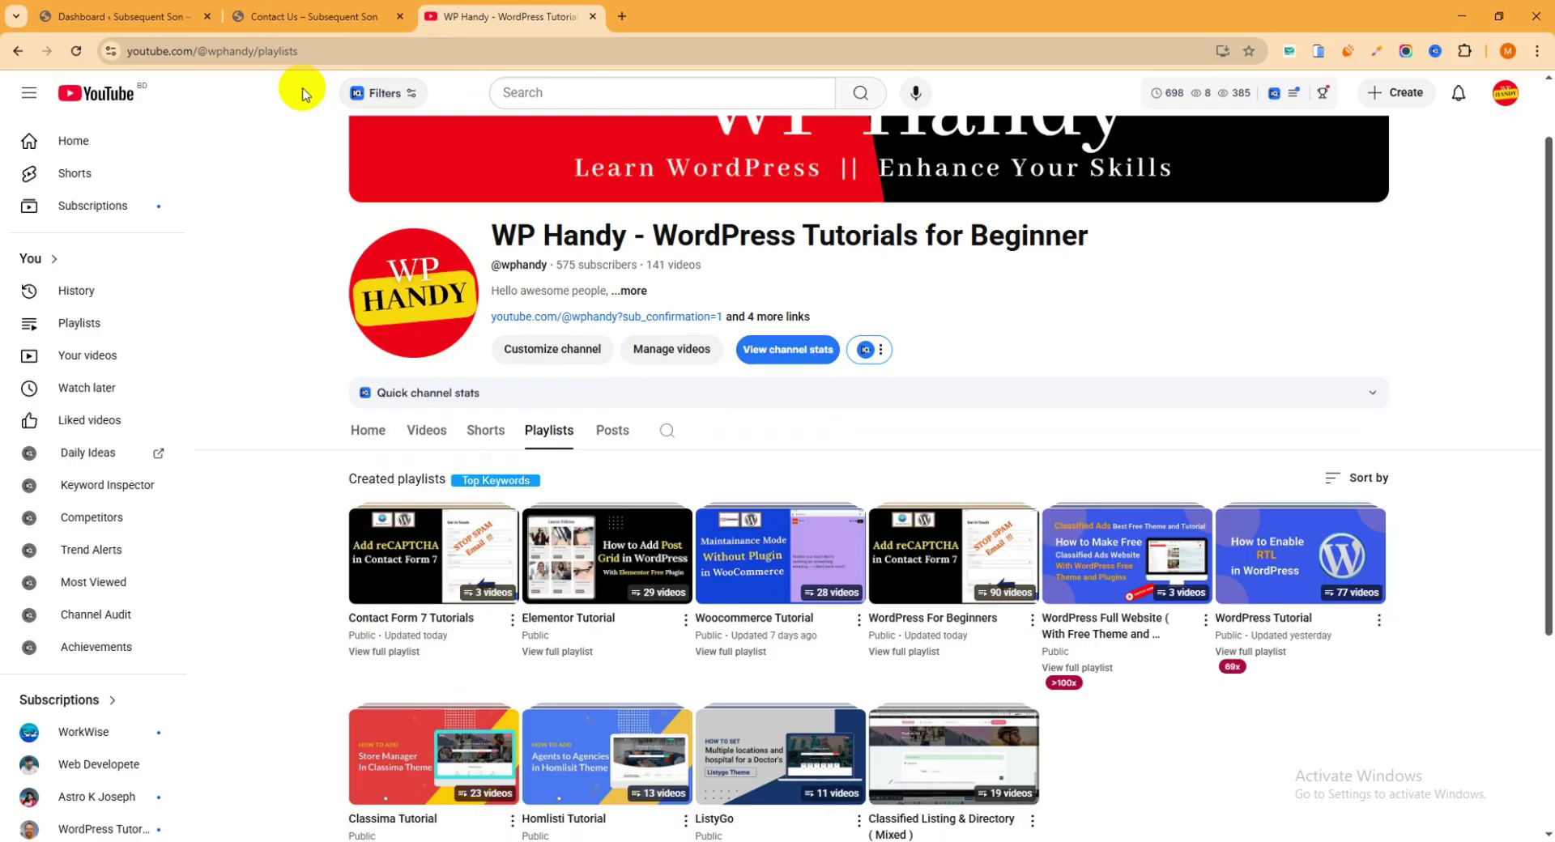
left_click(312, 20)
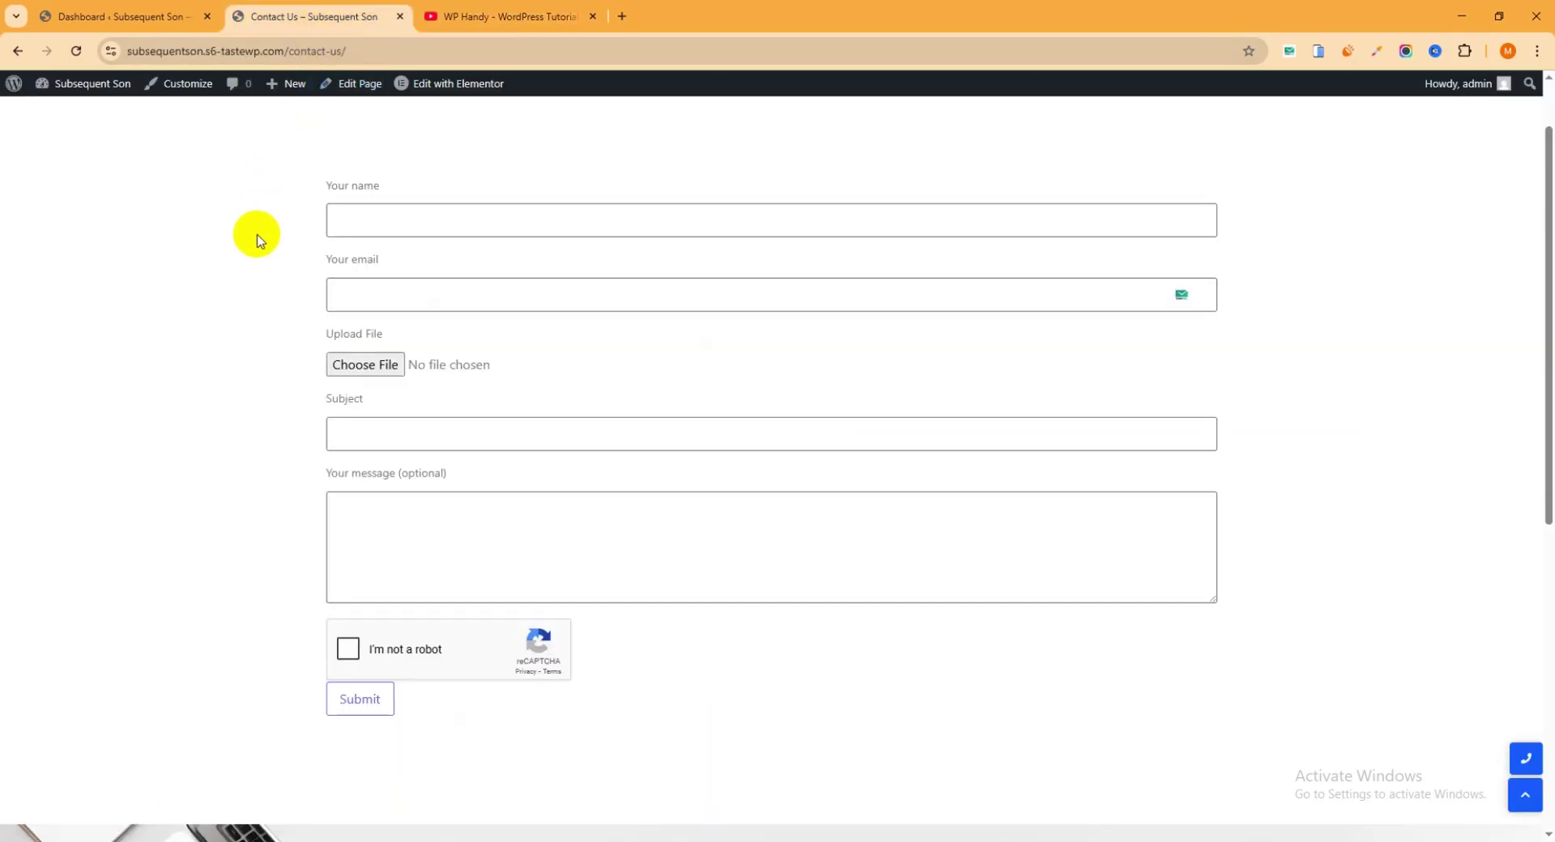
Autofill the name and e-mail fields and attach lifestyle_1-1210x700.jpg to the form
scroll(256, 241, "up", 1)
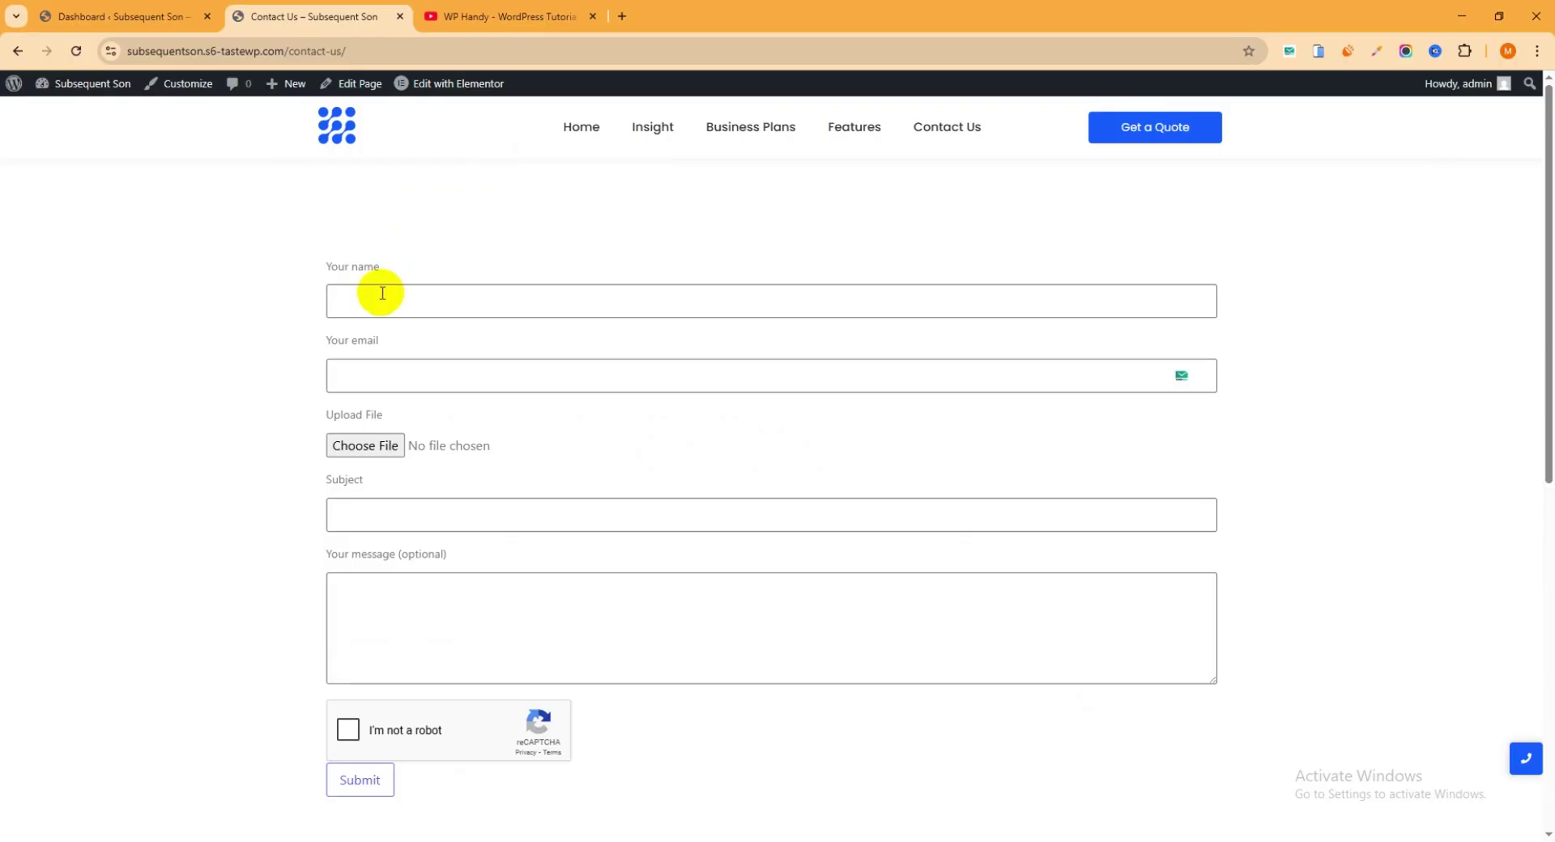
left_click(382, 293)
left_click(445, 340)
left_click(418, 376)
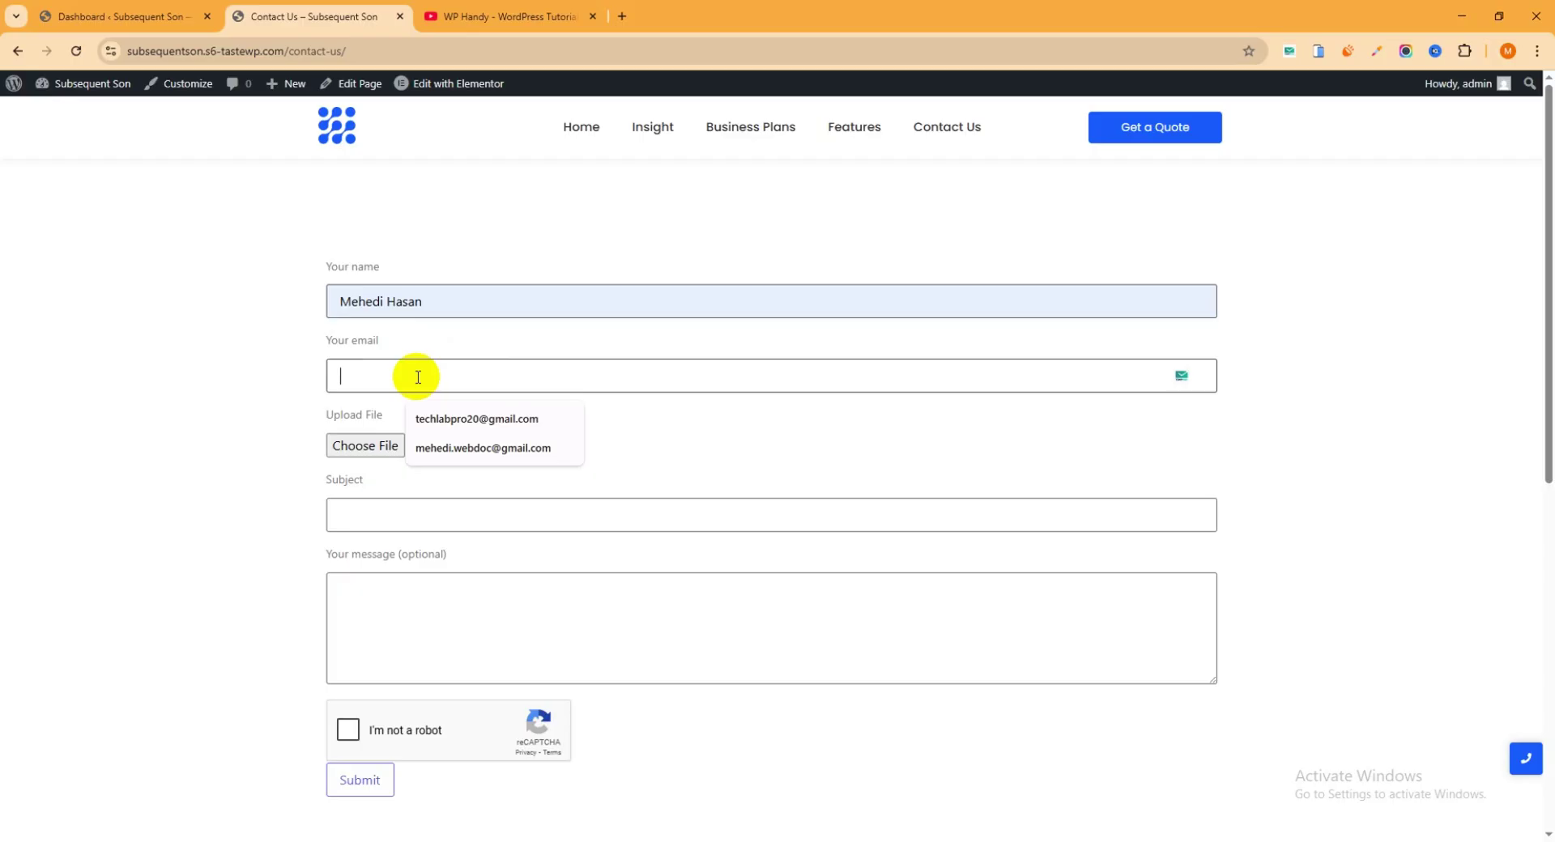
left_click(465, 419)
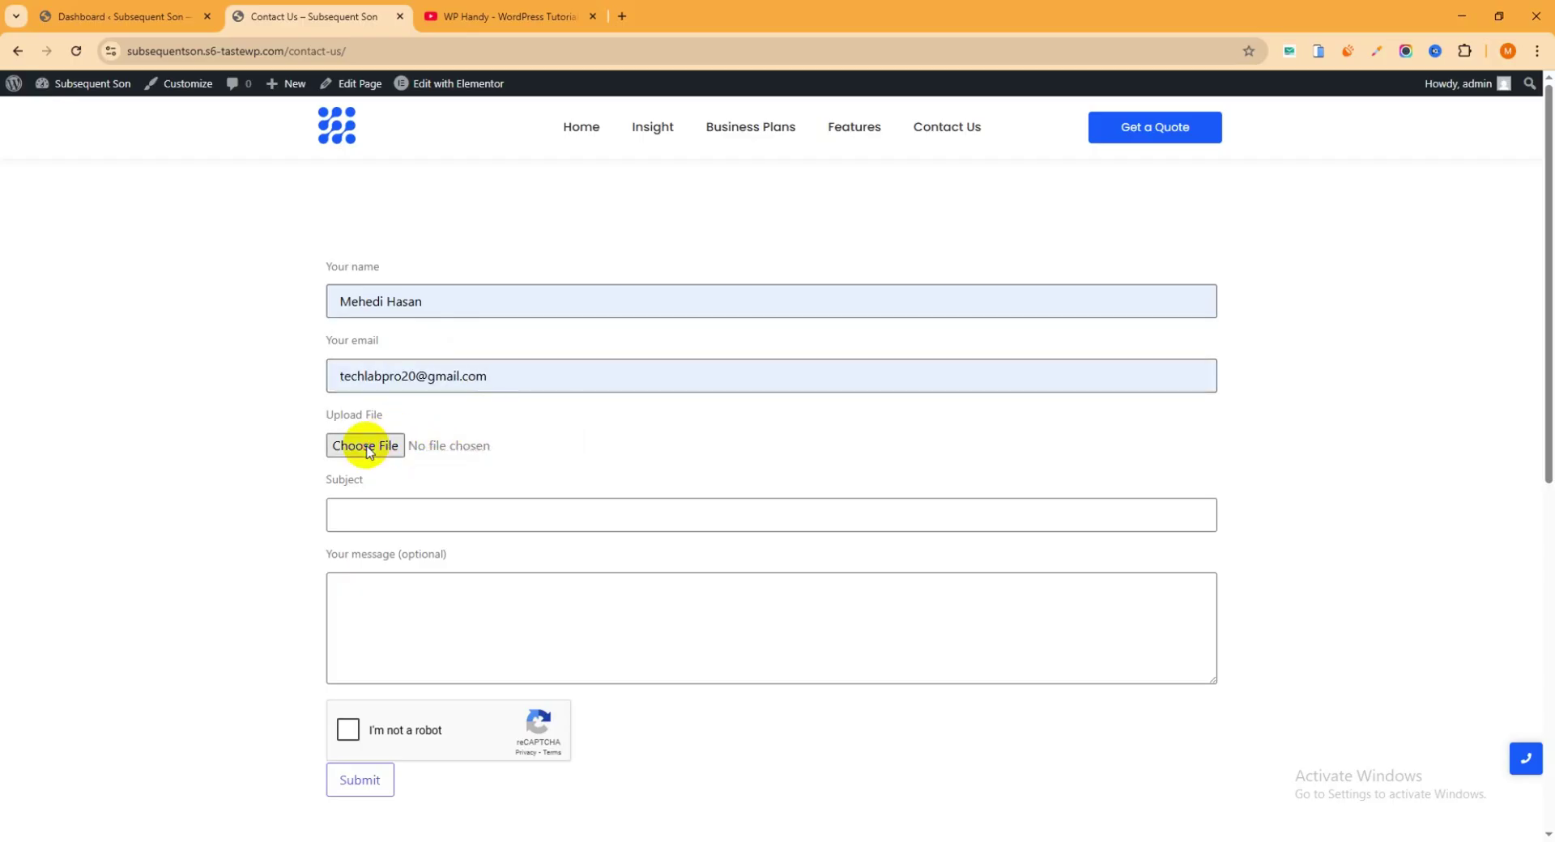
left_click(366, 446)
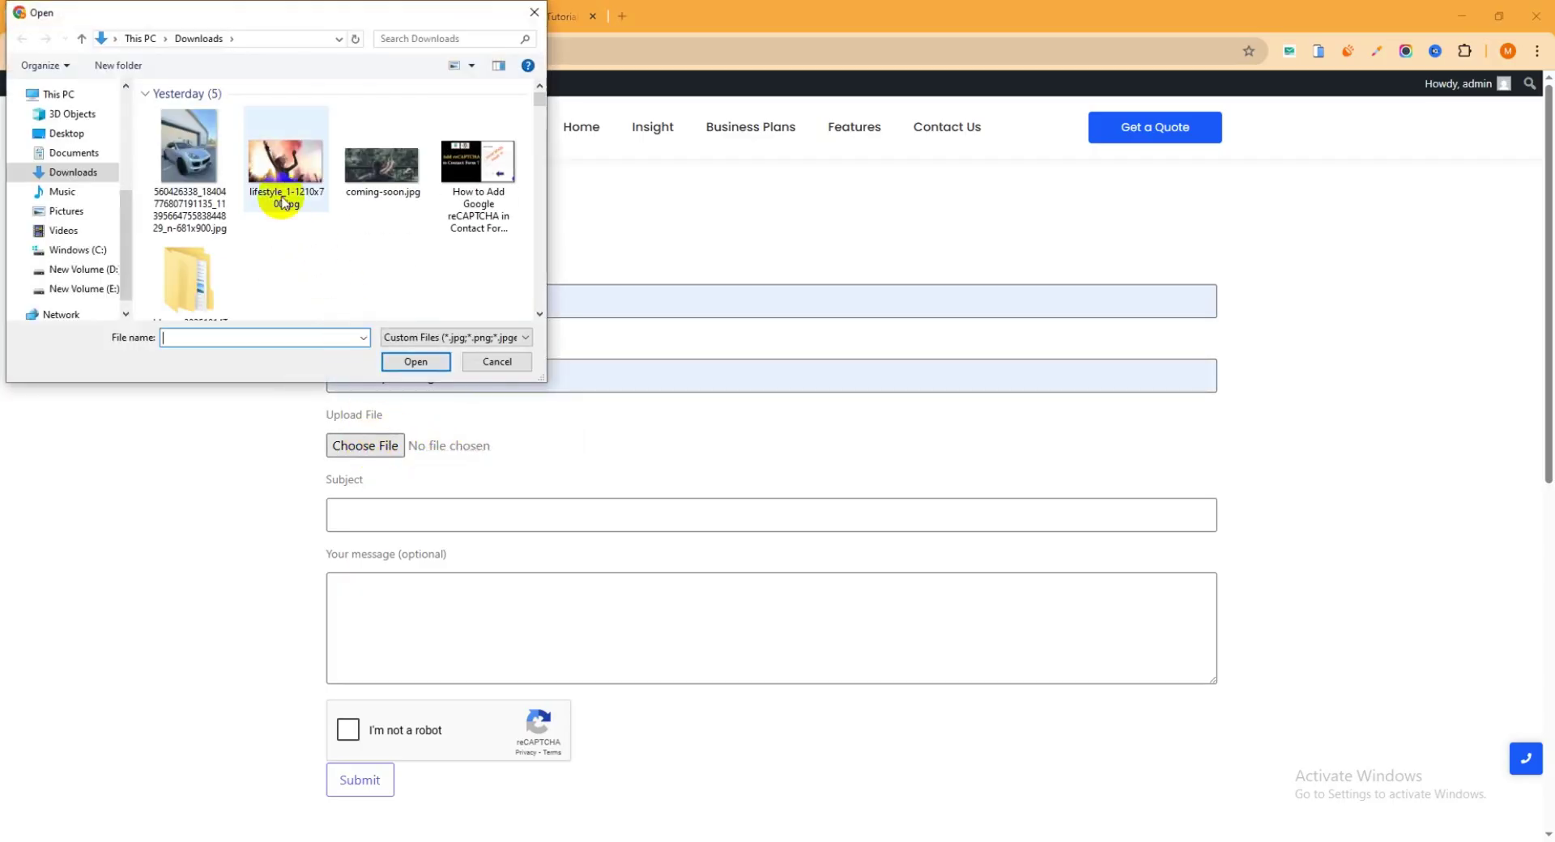
left_click(279, 186)
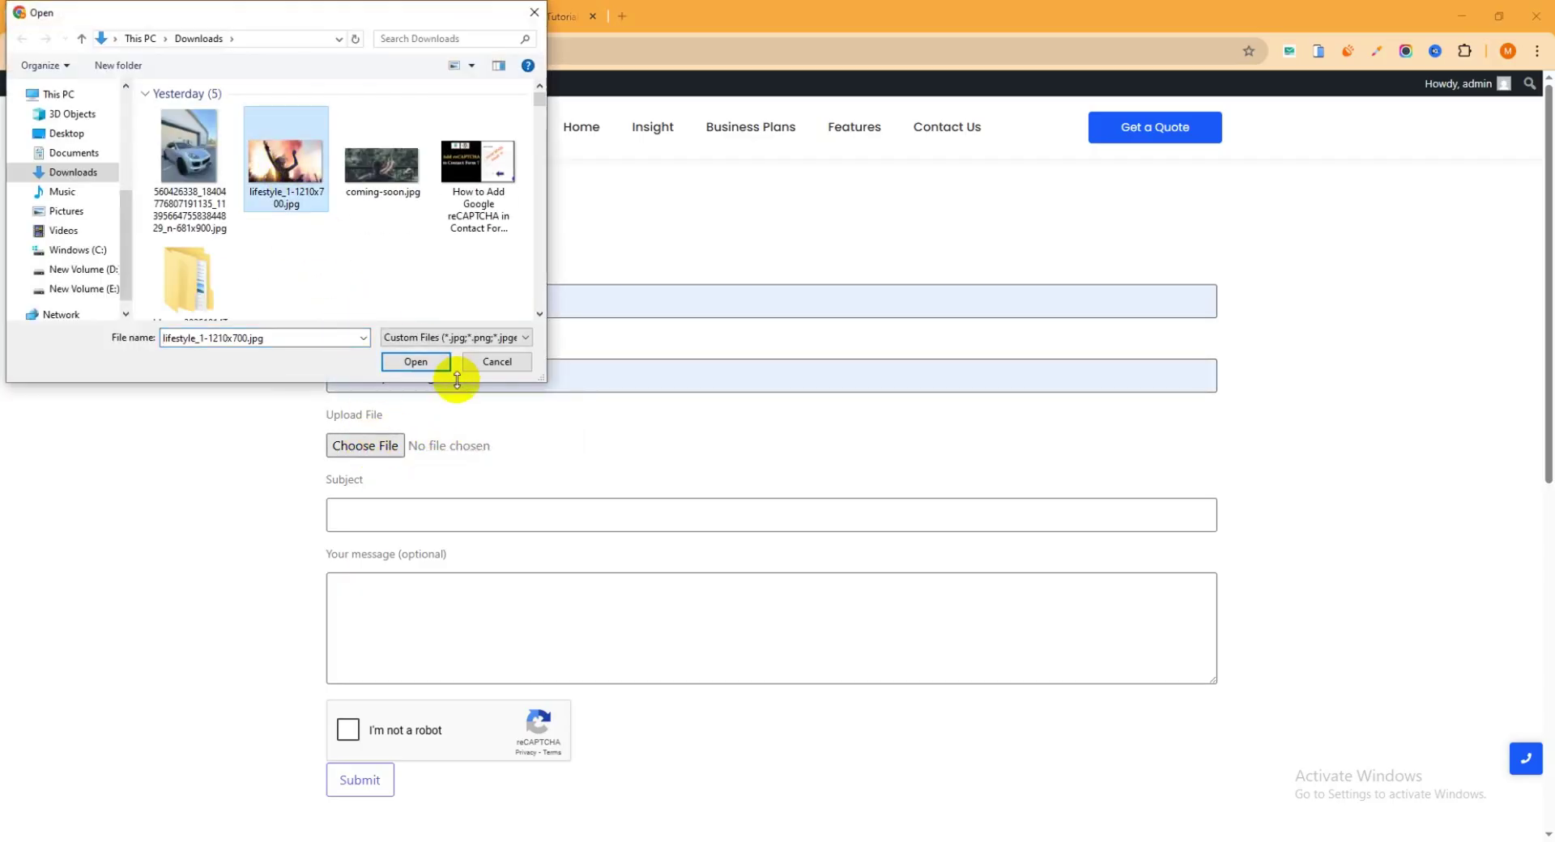
left_click(417, 362)
Fill the subject with 'I want to purchase your service' and paste it as the message
left_click(437, 515)
left_click(490, 588)
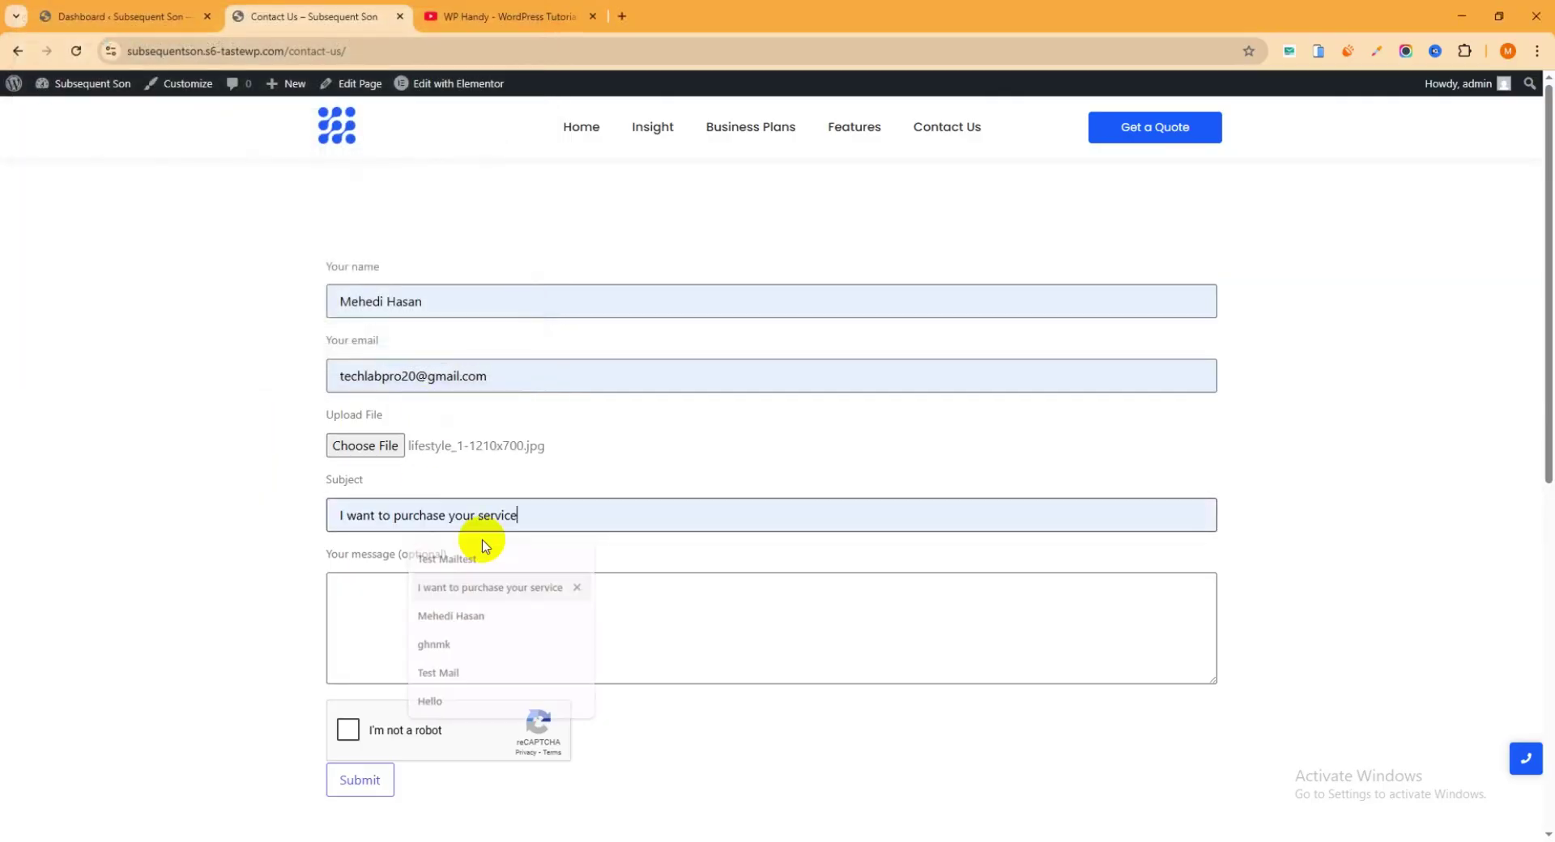
left_click_drag(562, 520, 191, 514)
key("ctrl+c")
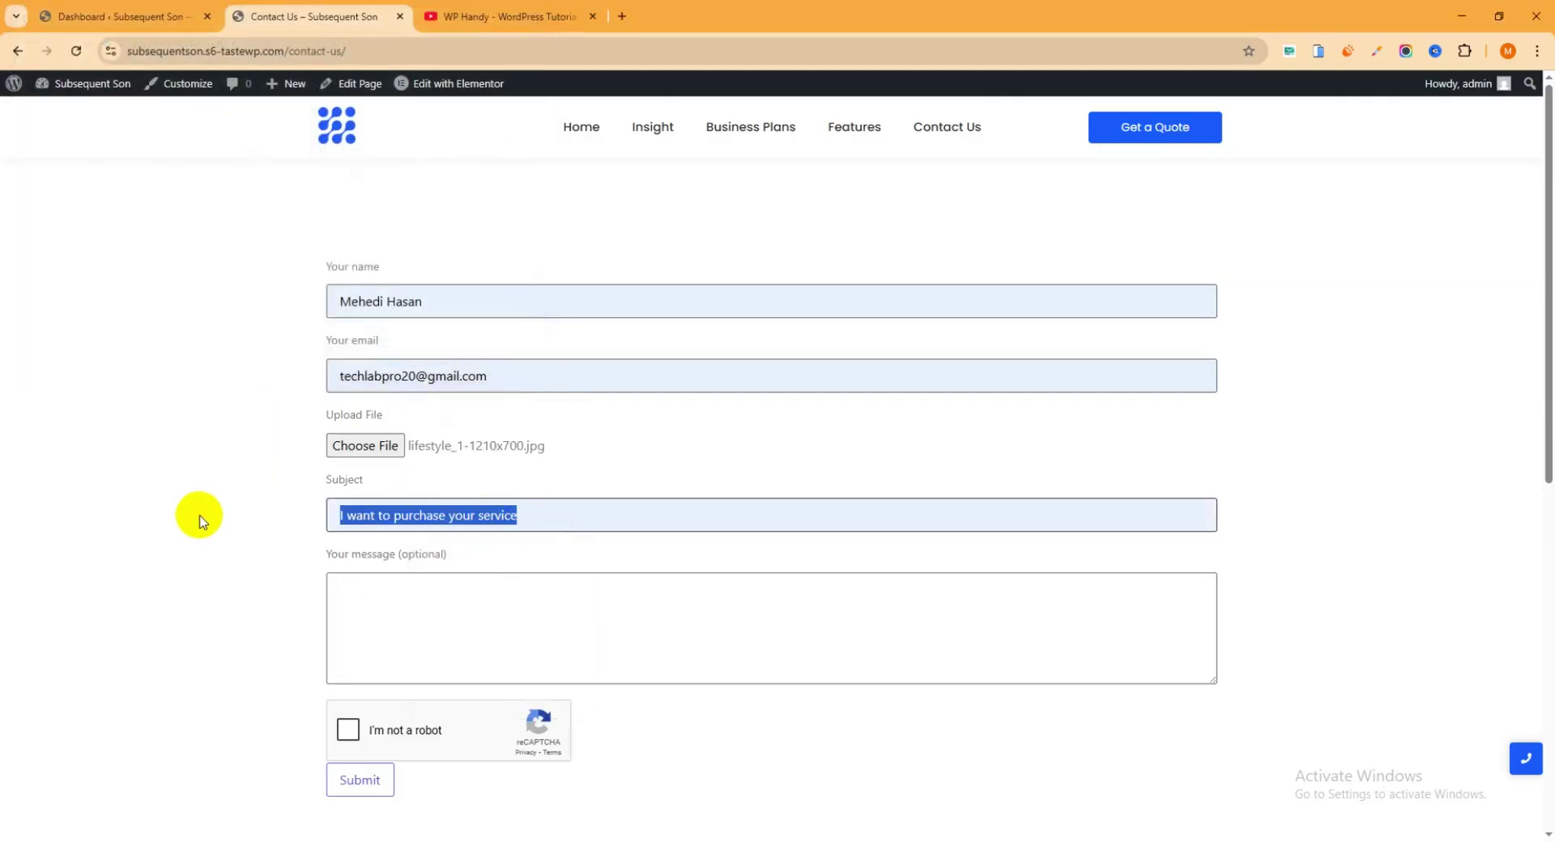
left_click(347, 654)
key("ctrl+v")
key("ctrl+v")
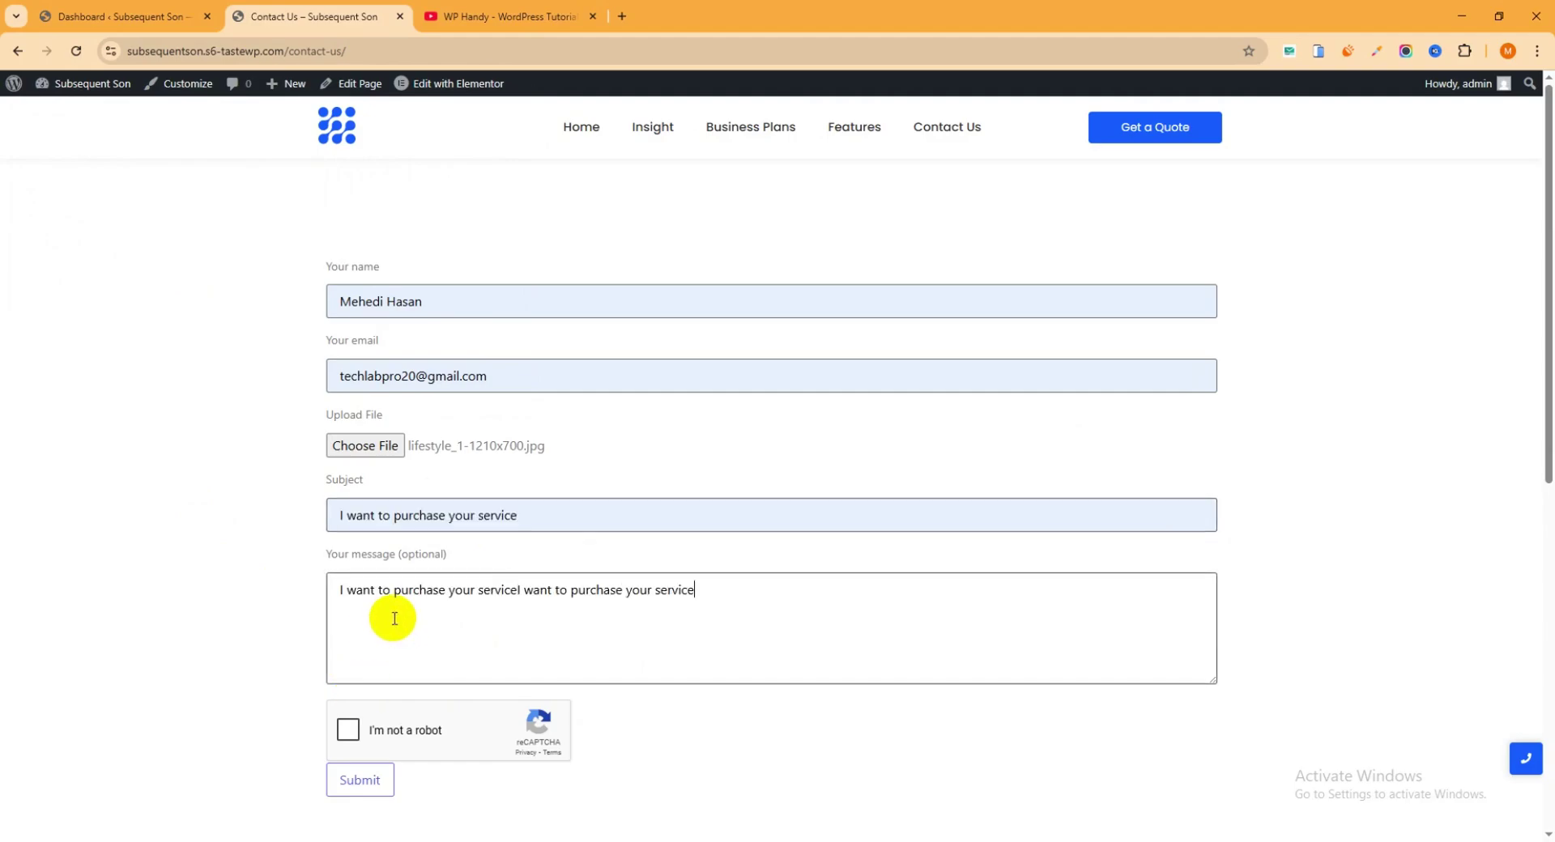
scroll(394, 619, "down", 2)
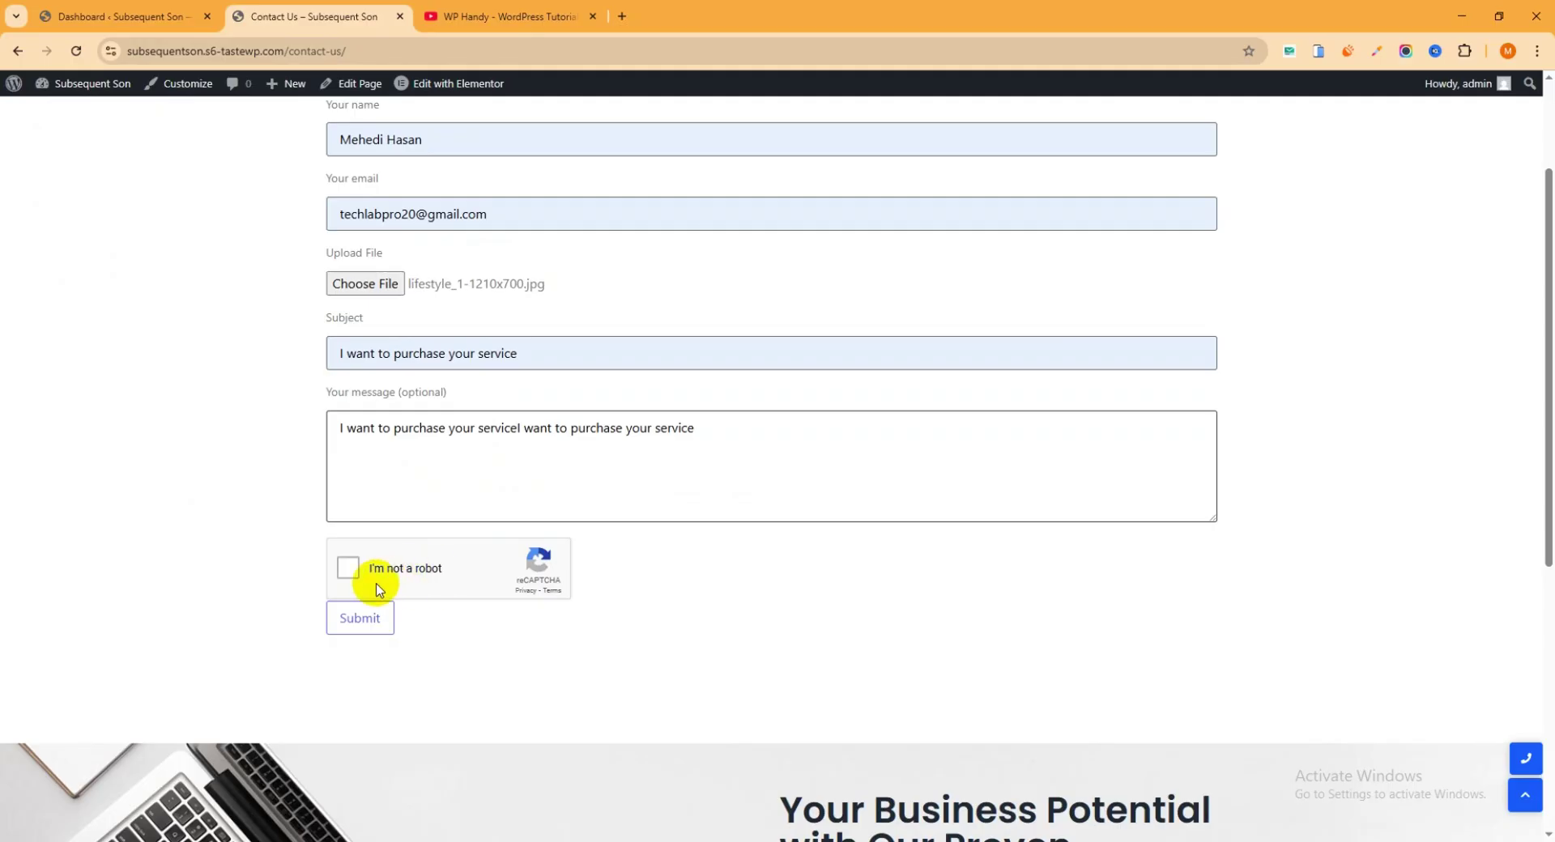
Pass the reCAPTCHA check, submit the form, and read the 'error trying to send your message' notice
left_click(350, 568)
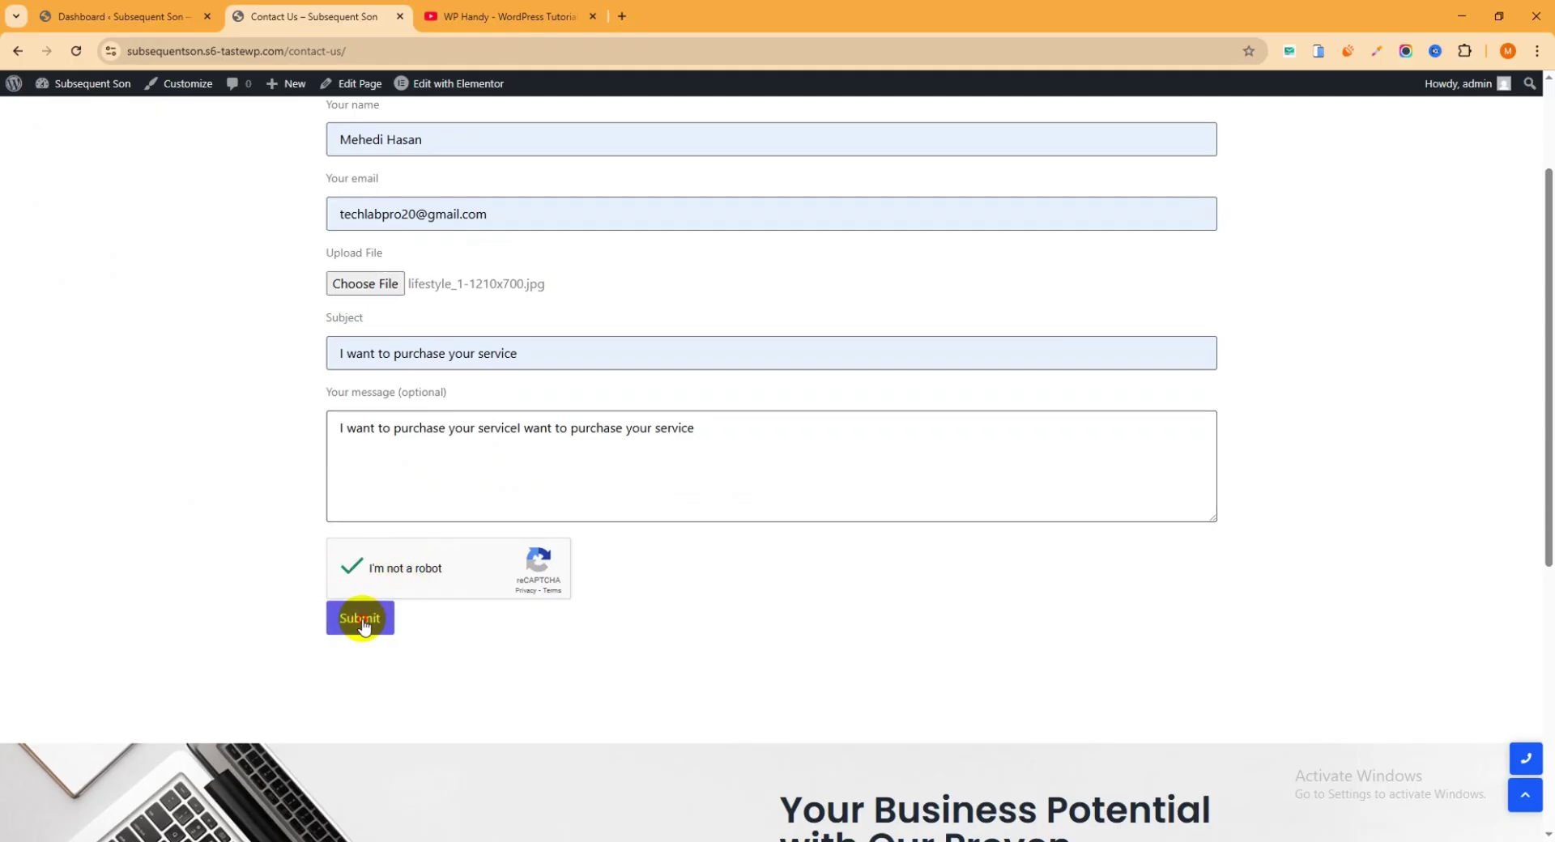
scroll(368, 615, "down", 1)
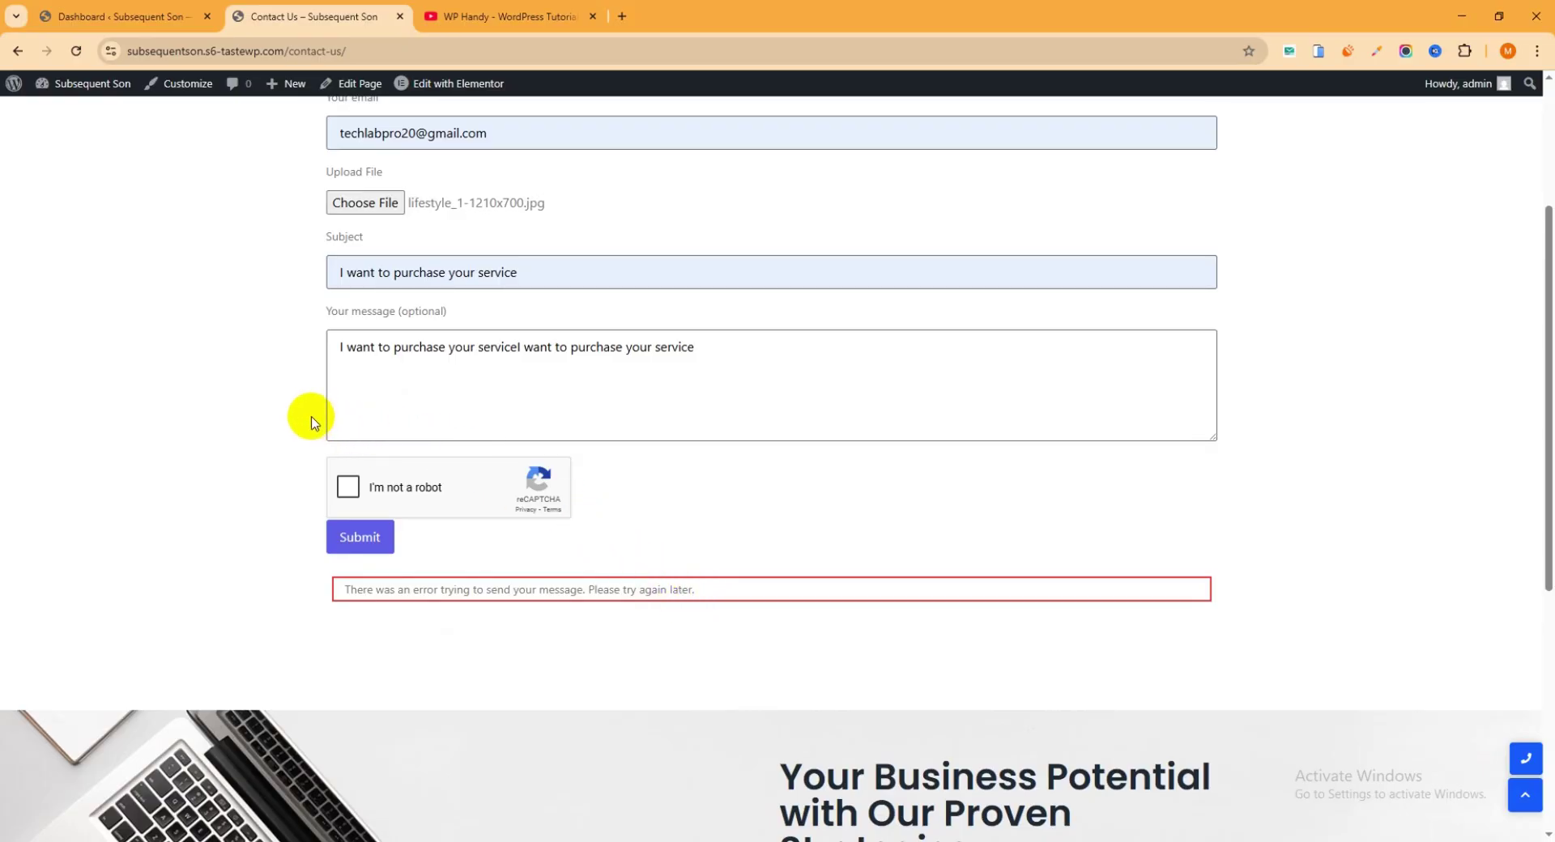
scroll(300, 418, "up", 2)
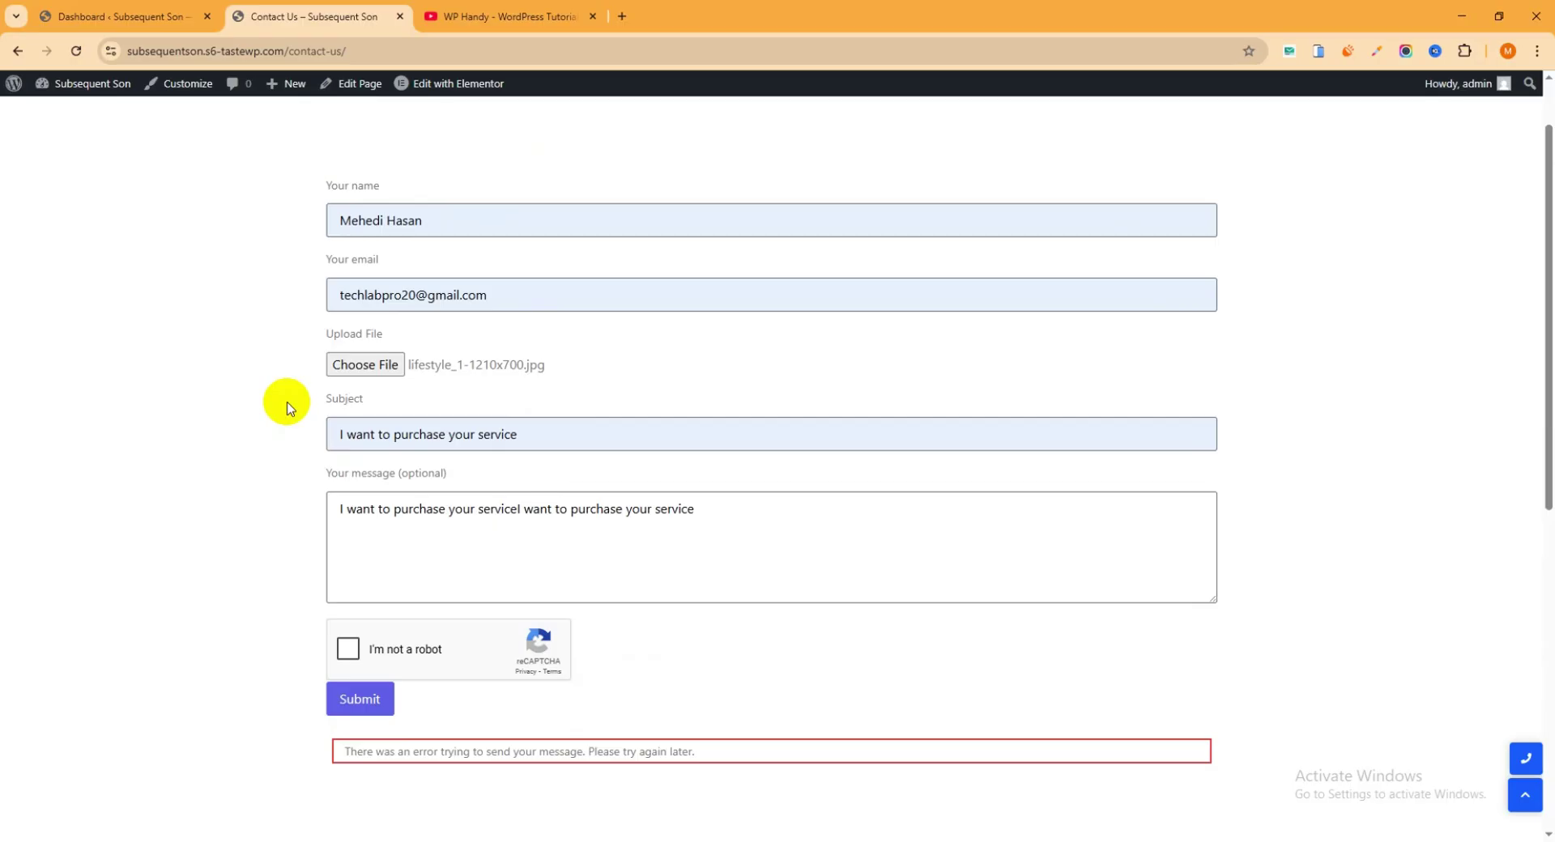
Search the Add Plugins directory in the dashboard for 'site mailer'
left_click(154, 17)
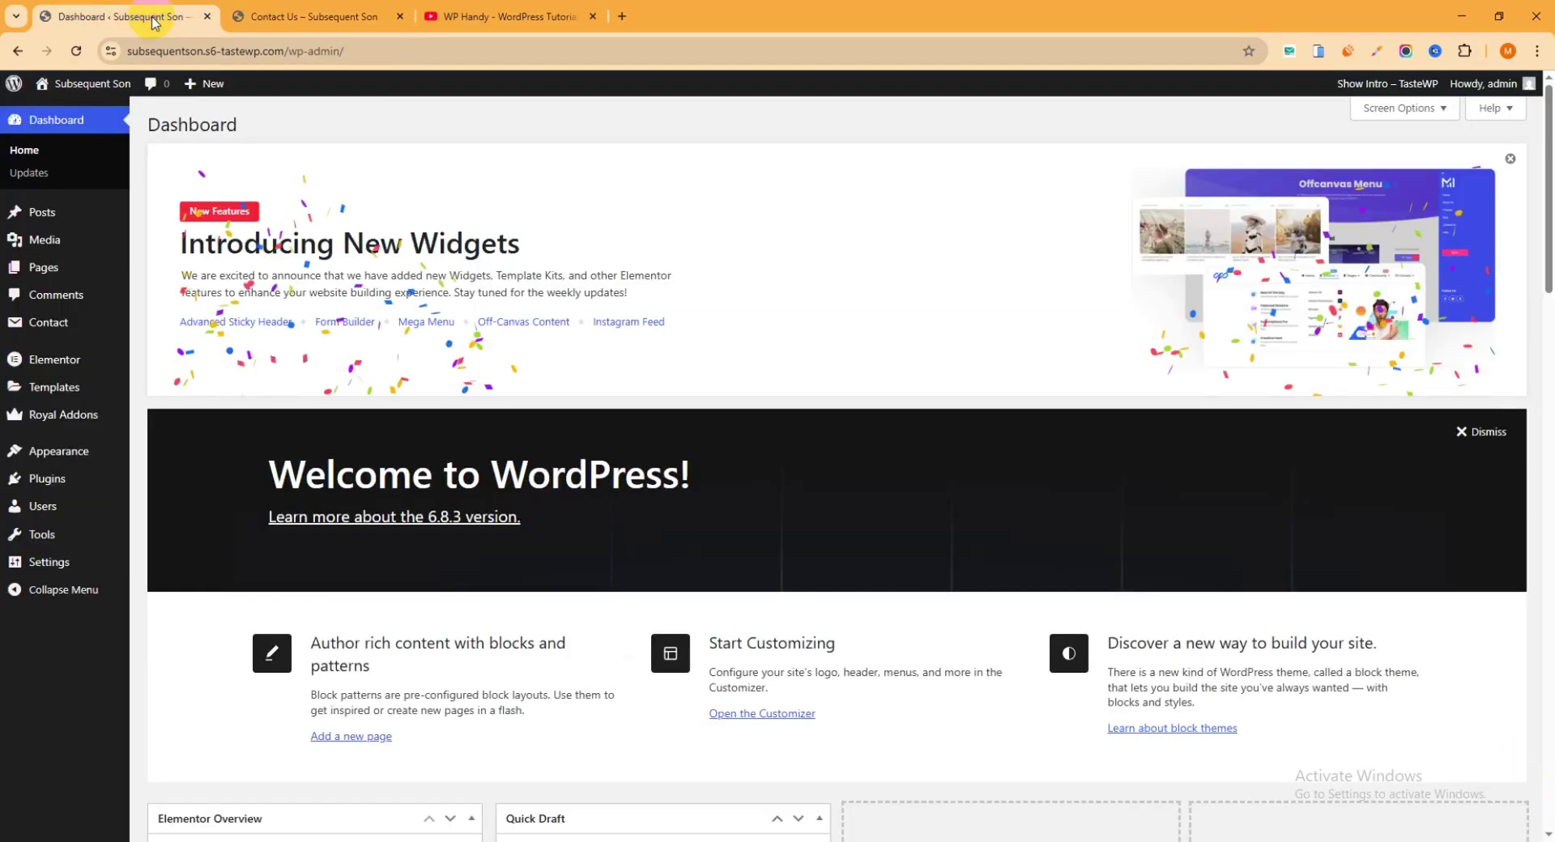
mouse_move(77, 483)
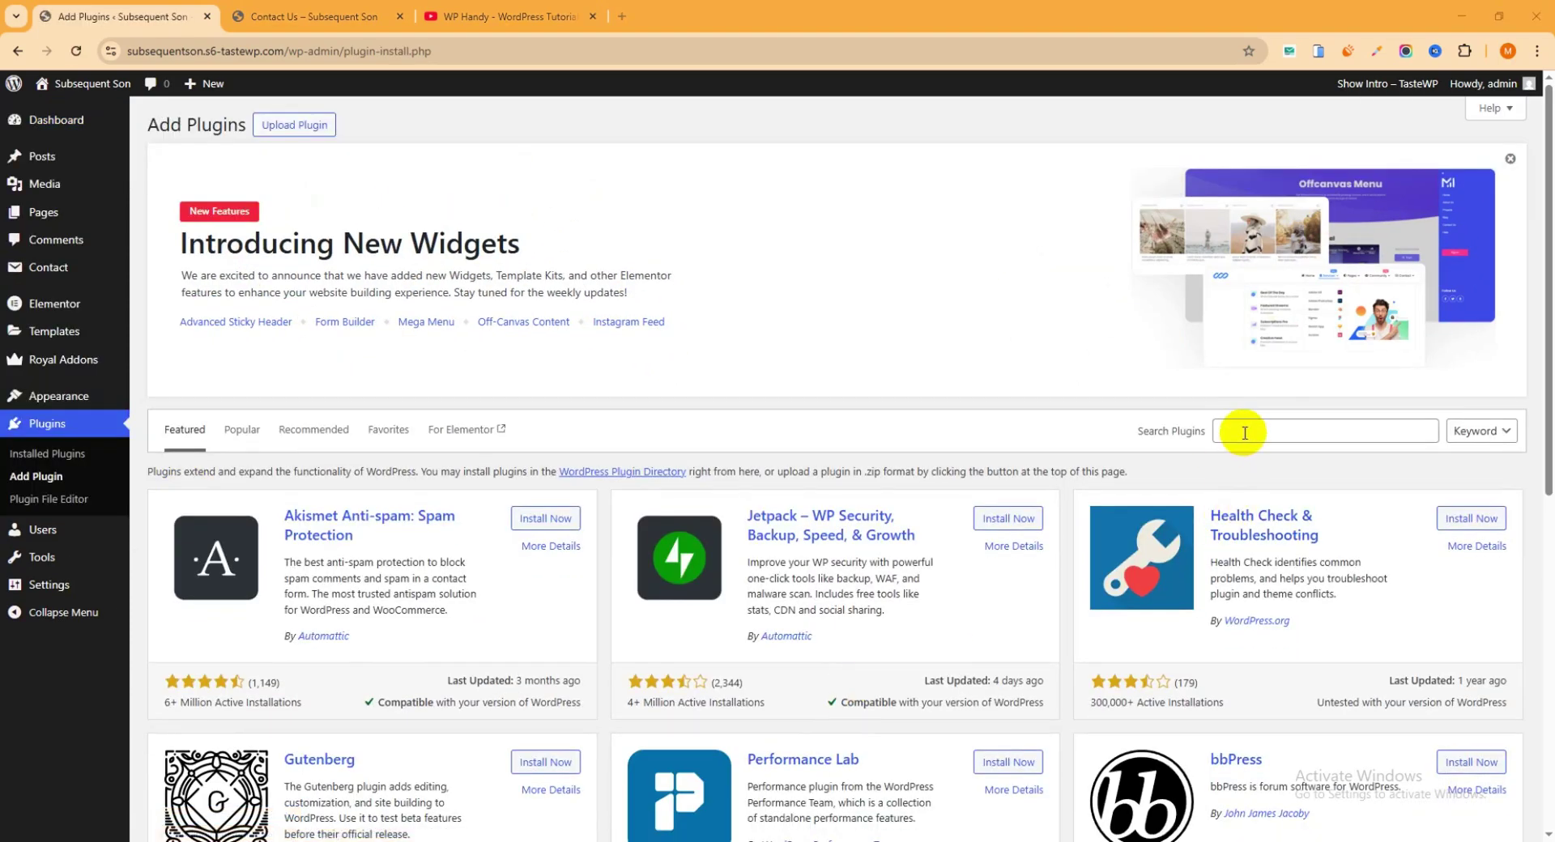
left_click(1244, 433)
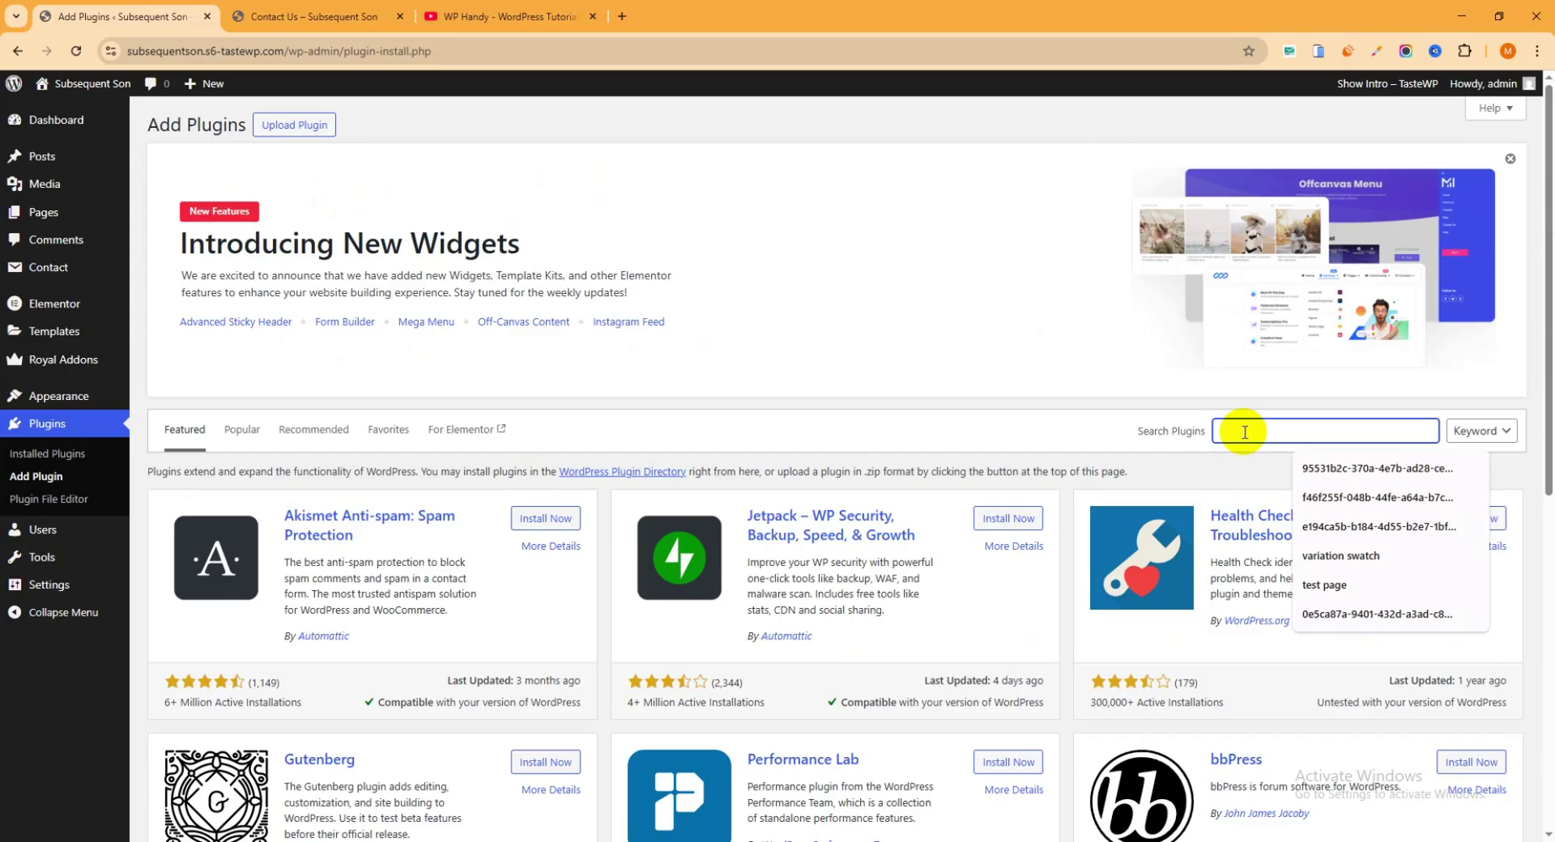
type("site mailer")
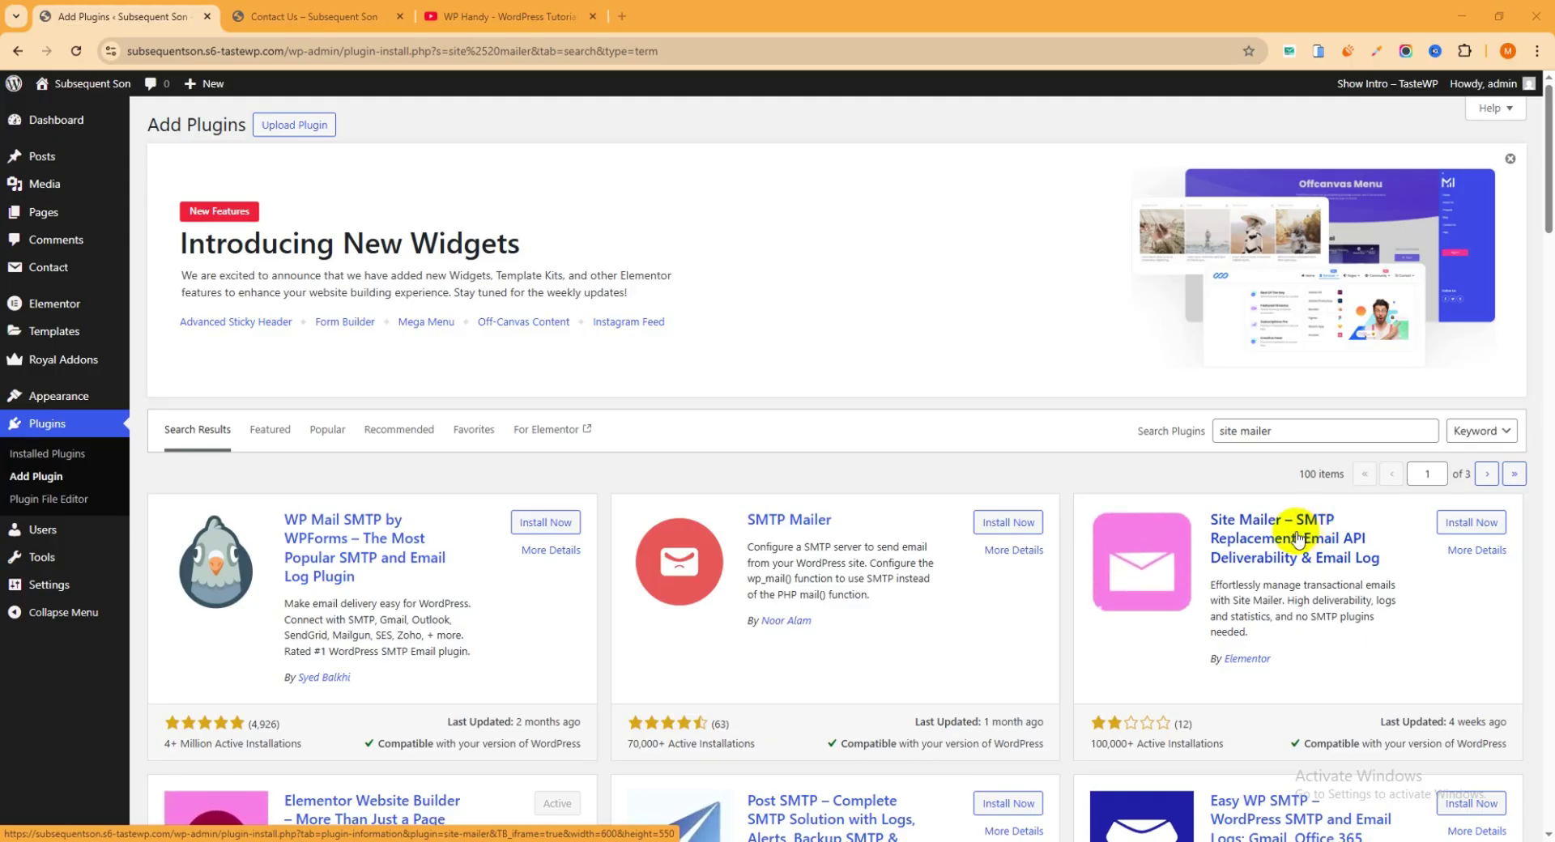
Install and activate Site Mailer – SMTP Replacement, then confirm it in Installed Plugins
left_click(1471, 524)
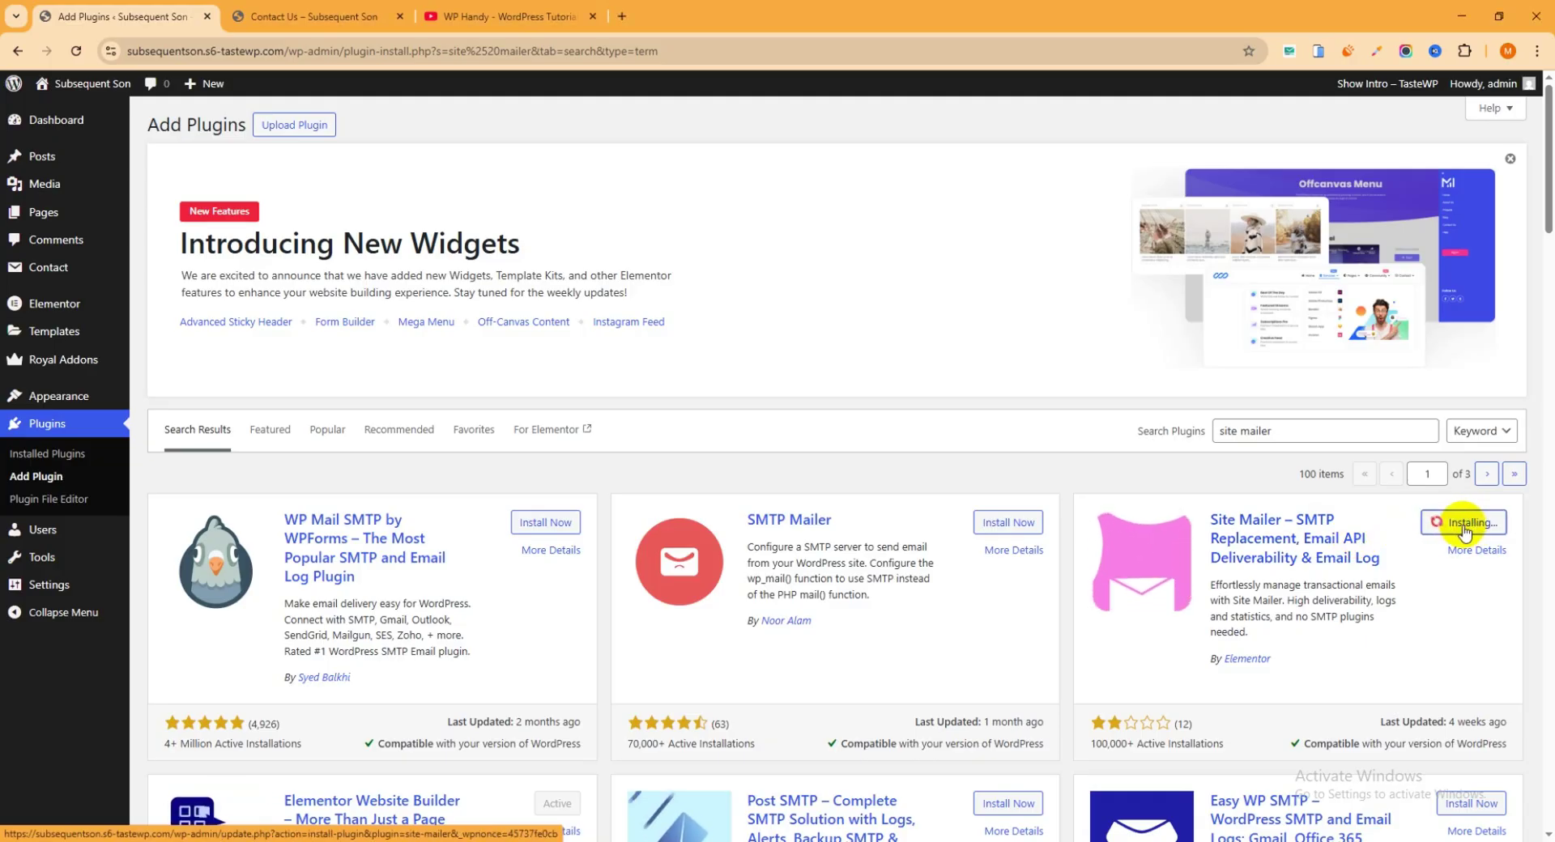
left_click(1480, 526)
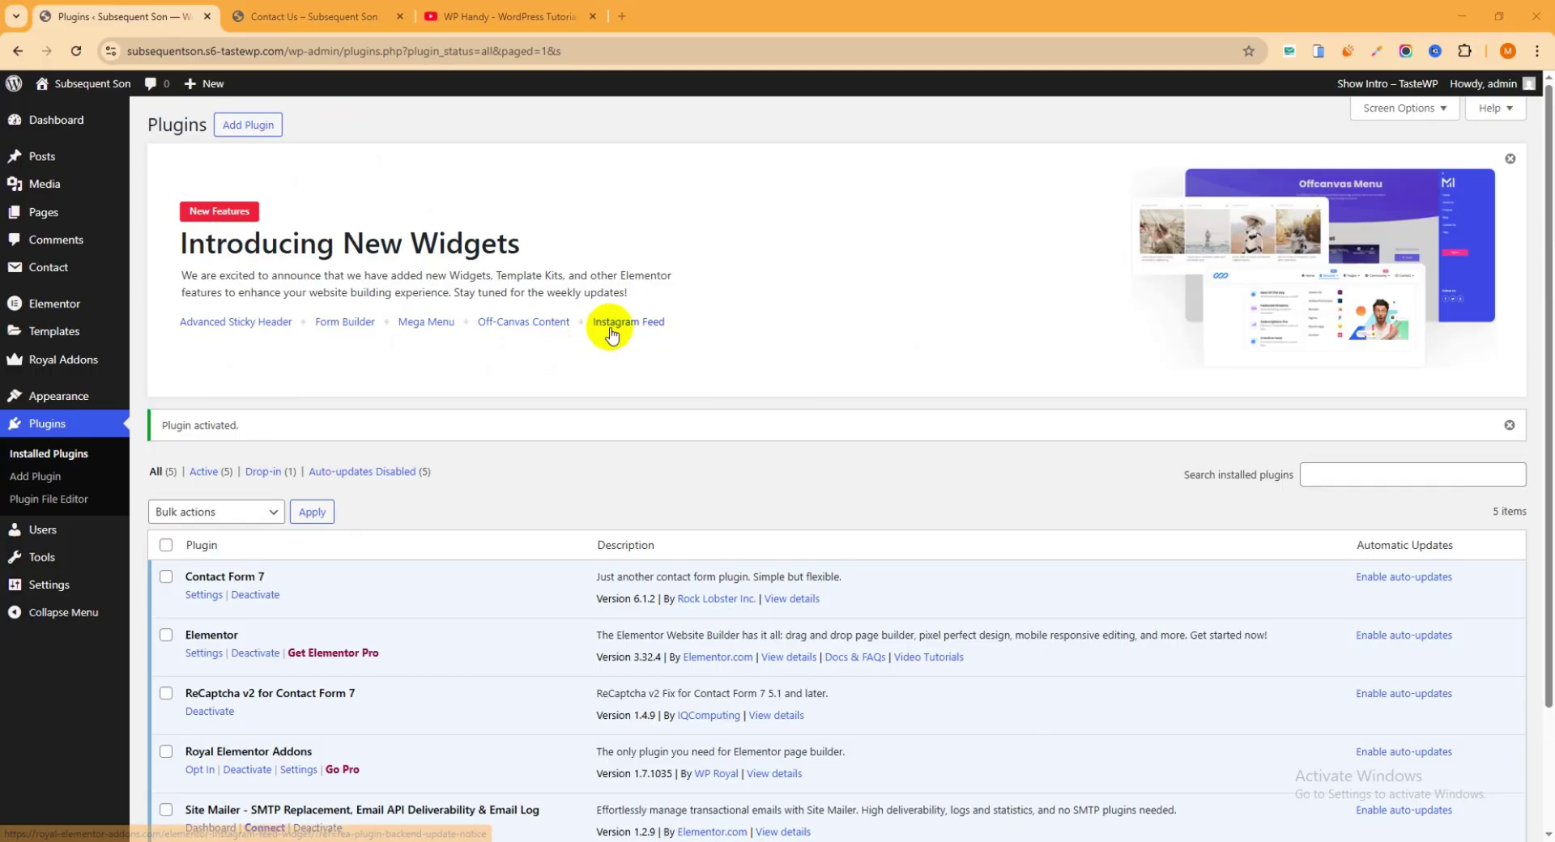
scroll(708, 294, "down", 1)
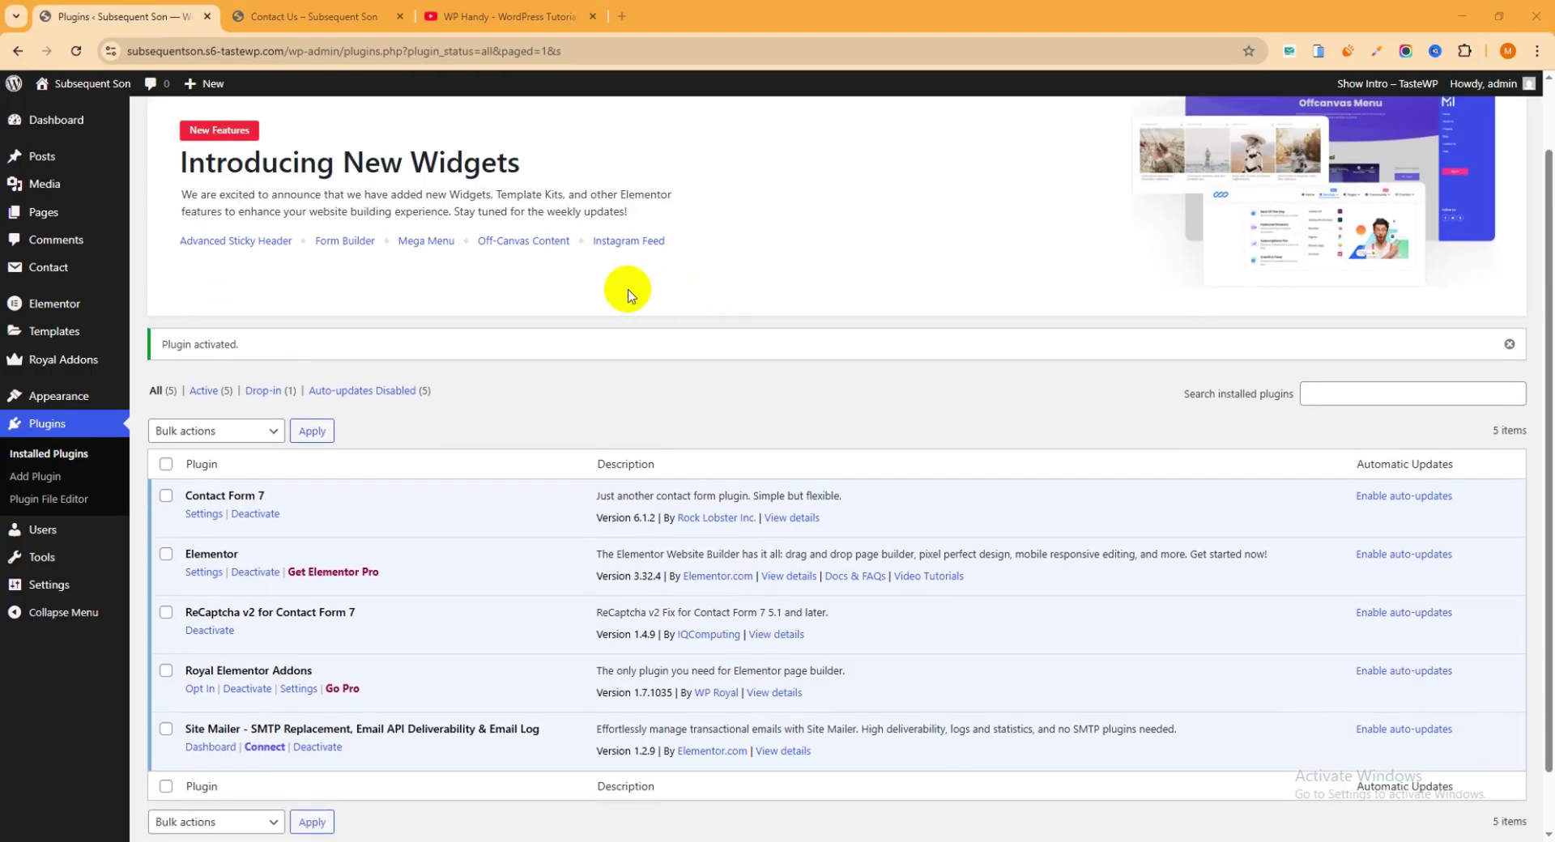
scroll(567, 288, "down", 1)
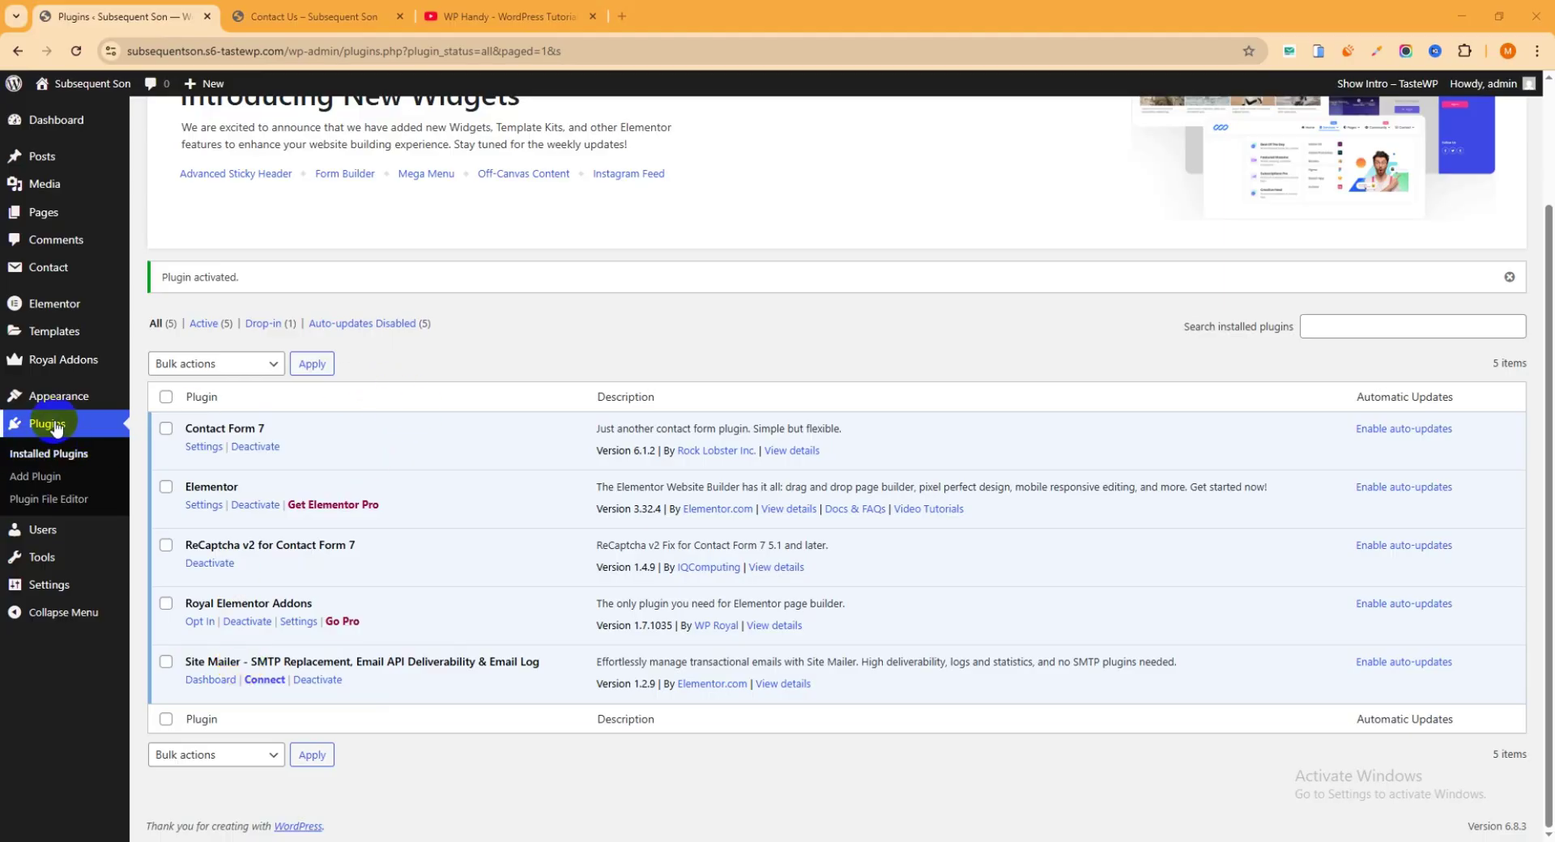
left_click(71, 468)
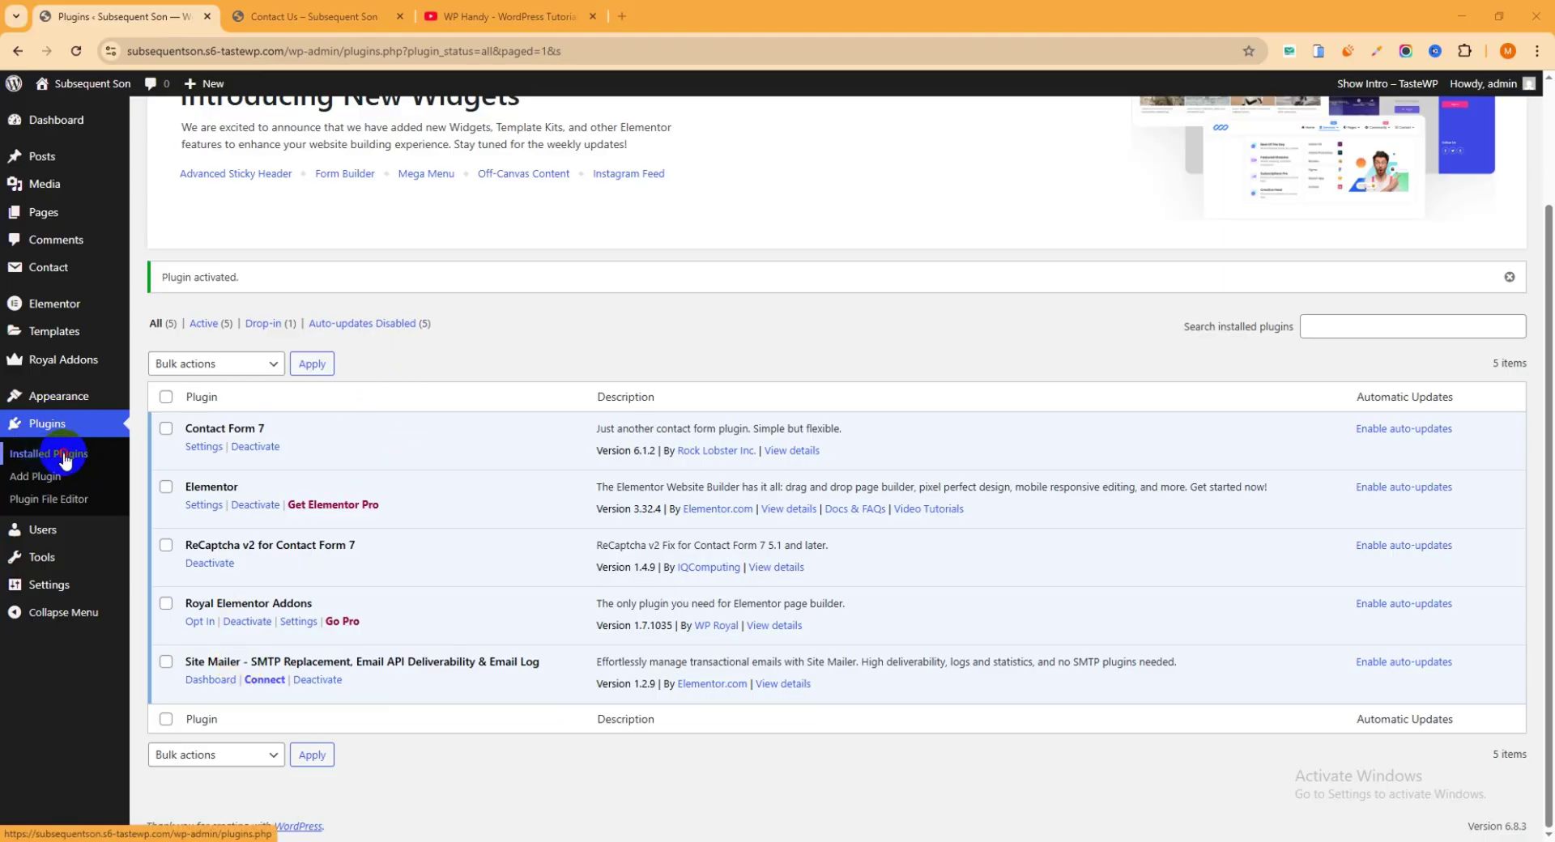
scroll(405, 368, "down", 1)
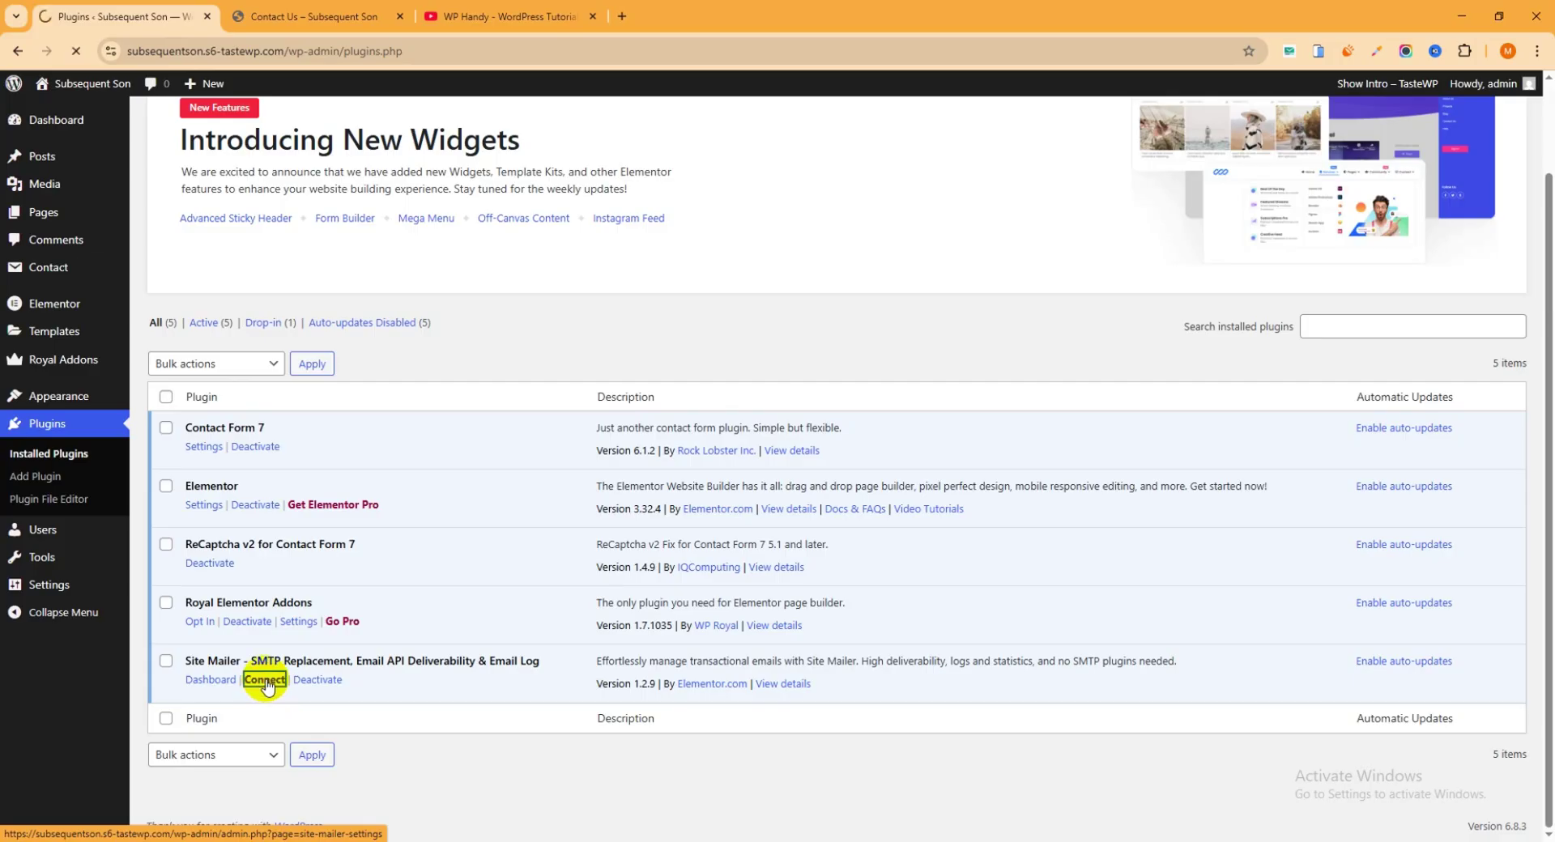
Use the Connect link under Site Mailer to reach its settings page
left_click(265, 680)
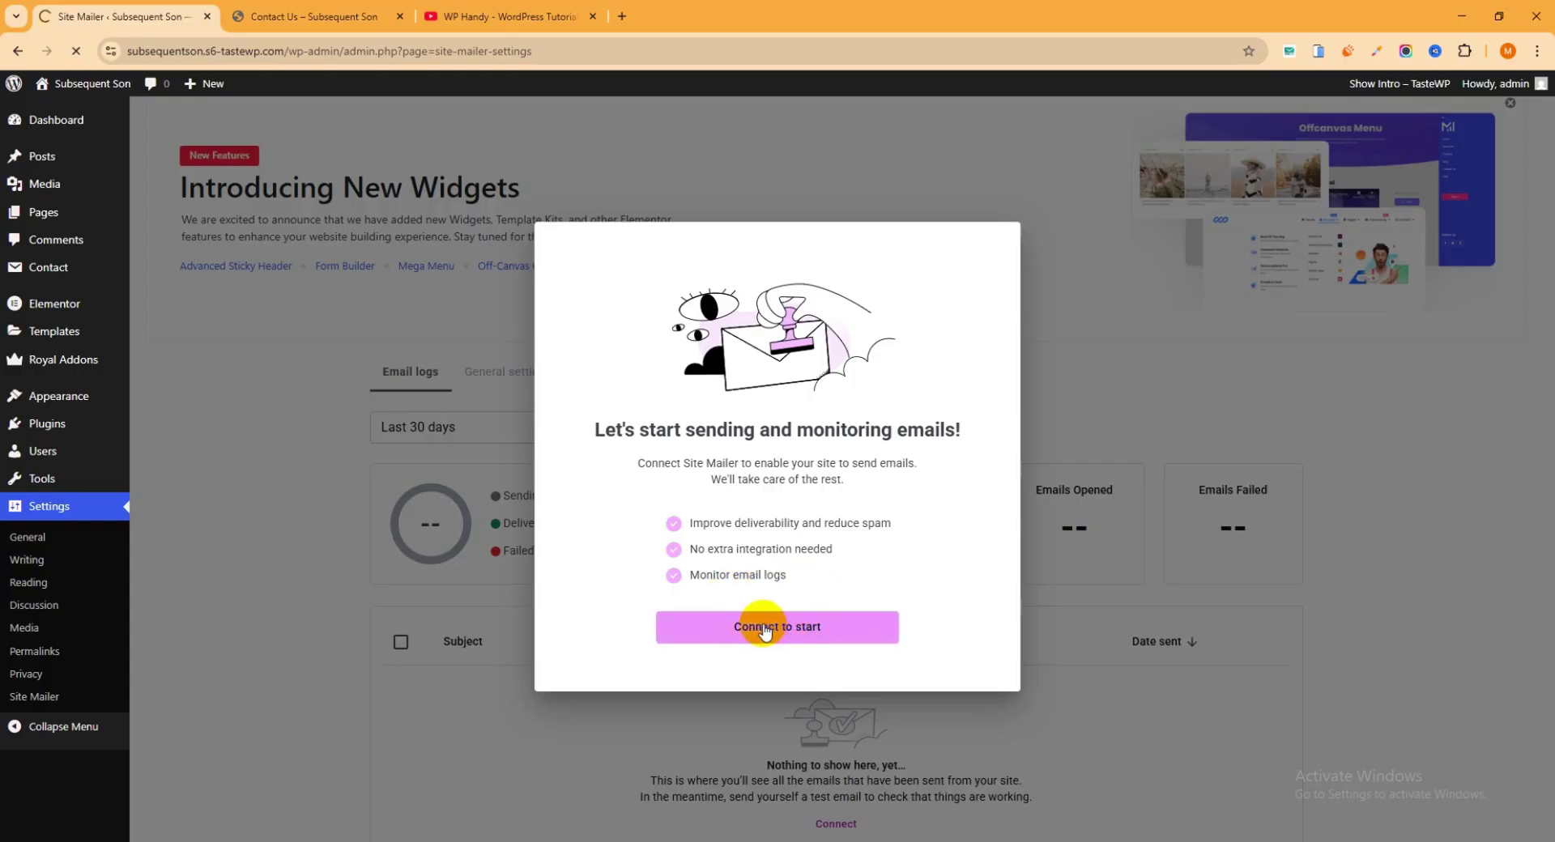
Link the site to Site Mailer via the Elementor account, starting the 200-email trial
left_click(764, 628)
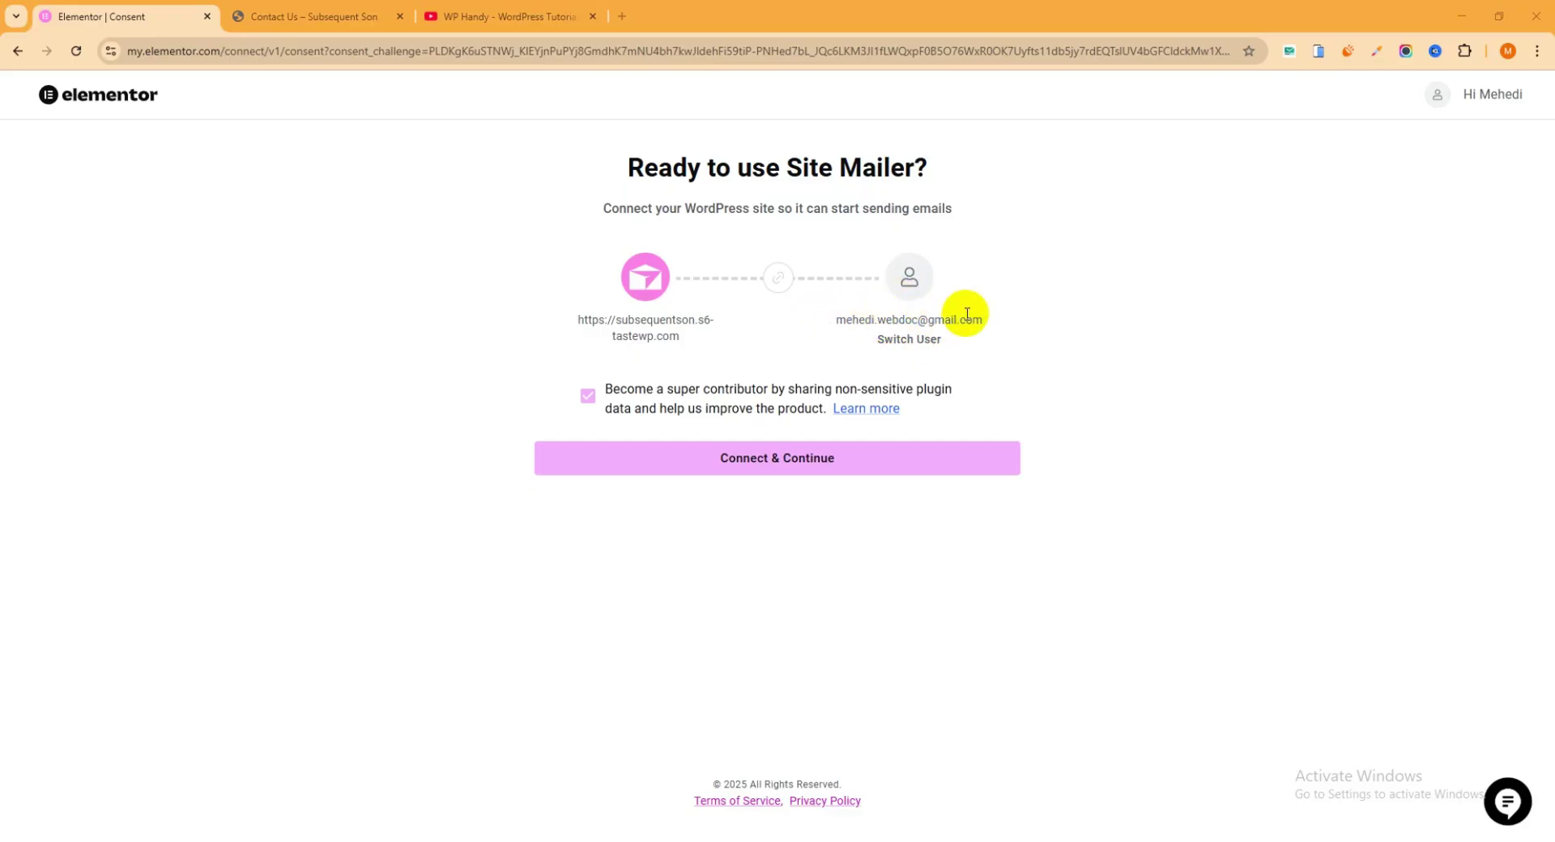
left_click_drag(993, 319, 833, 323)
left_click(1161, 348)
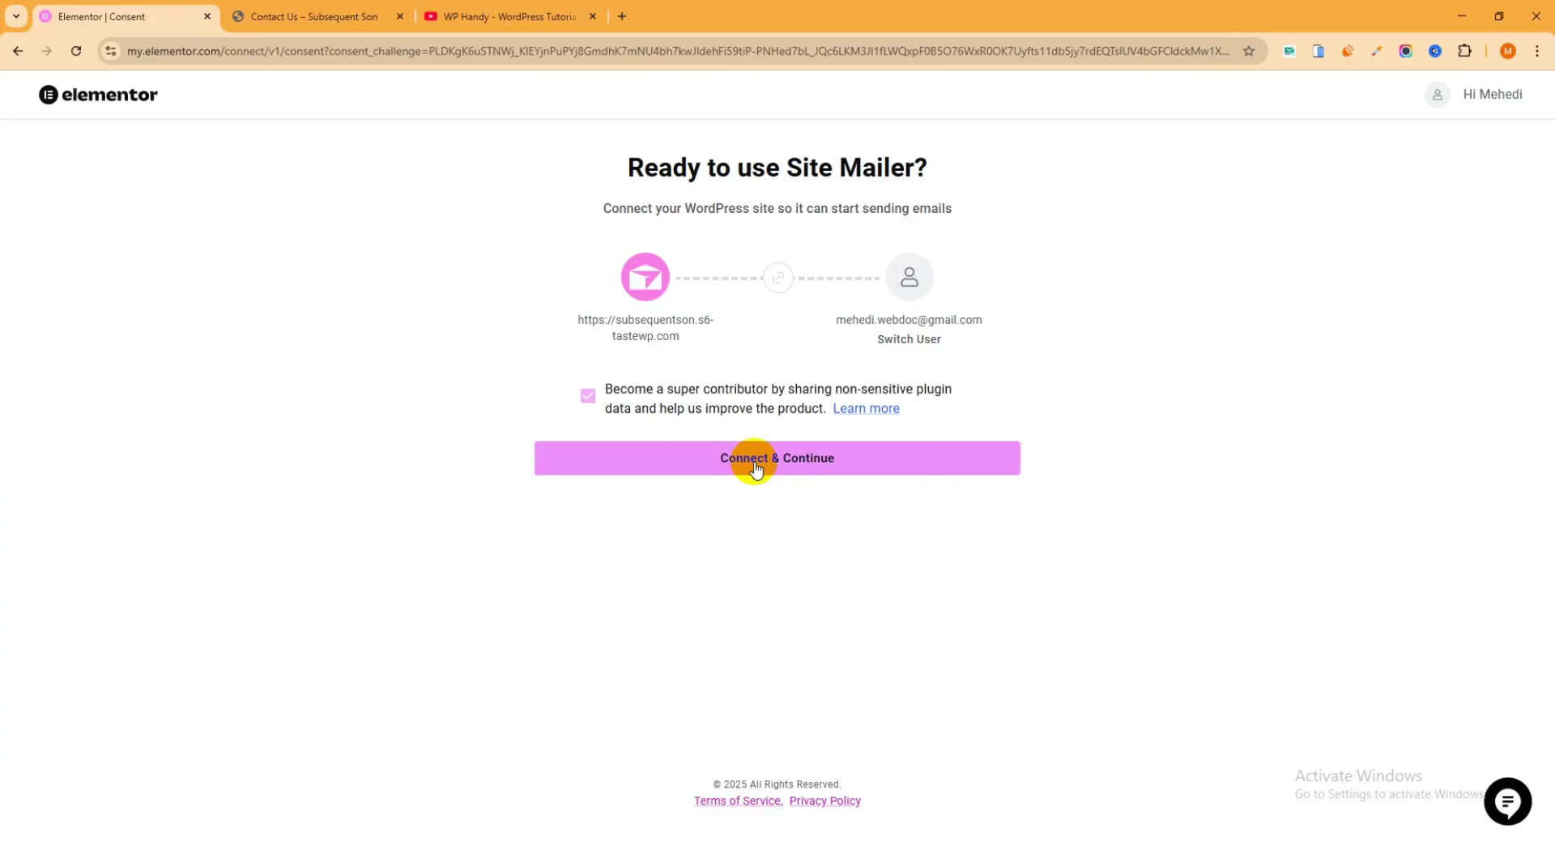
left_click(807, 467)
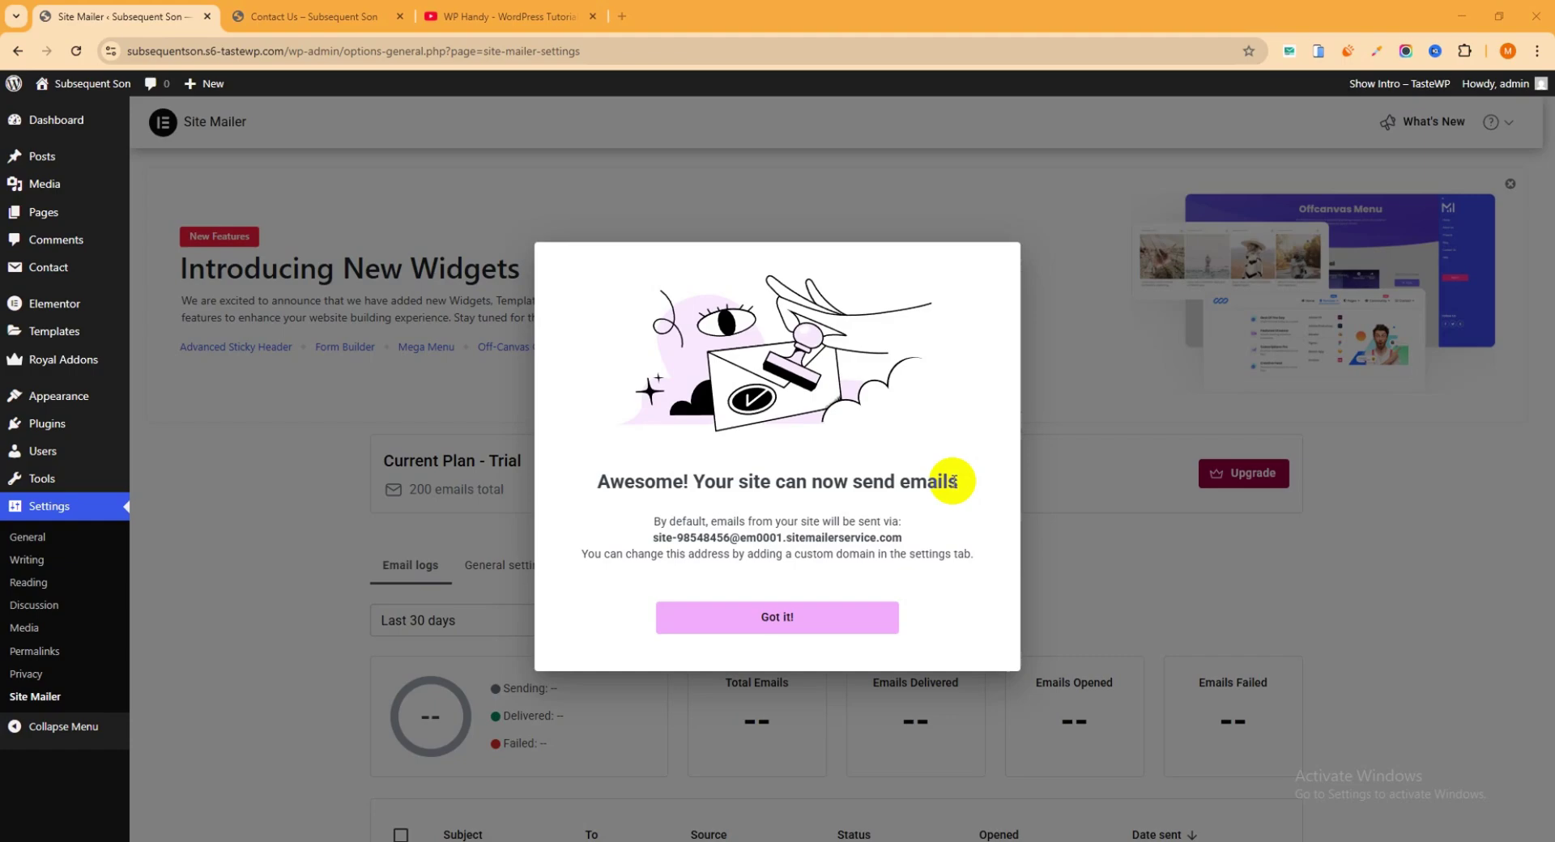
Close the 'Got it!' success message and scroll over the empty Site Mailer email log
left_click(792, 618)
scroll(854, 452, "down", 2)
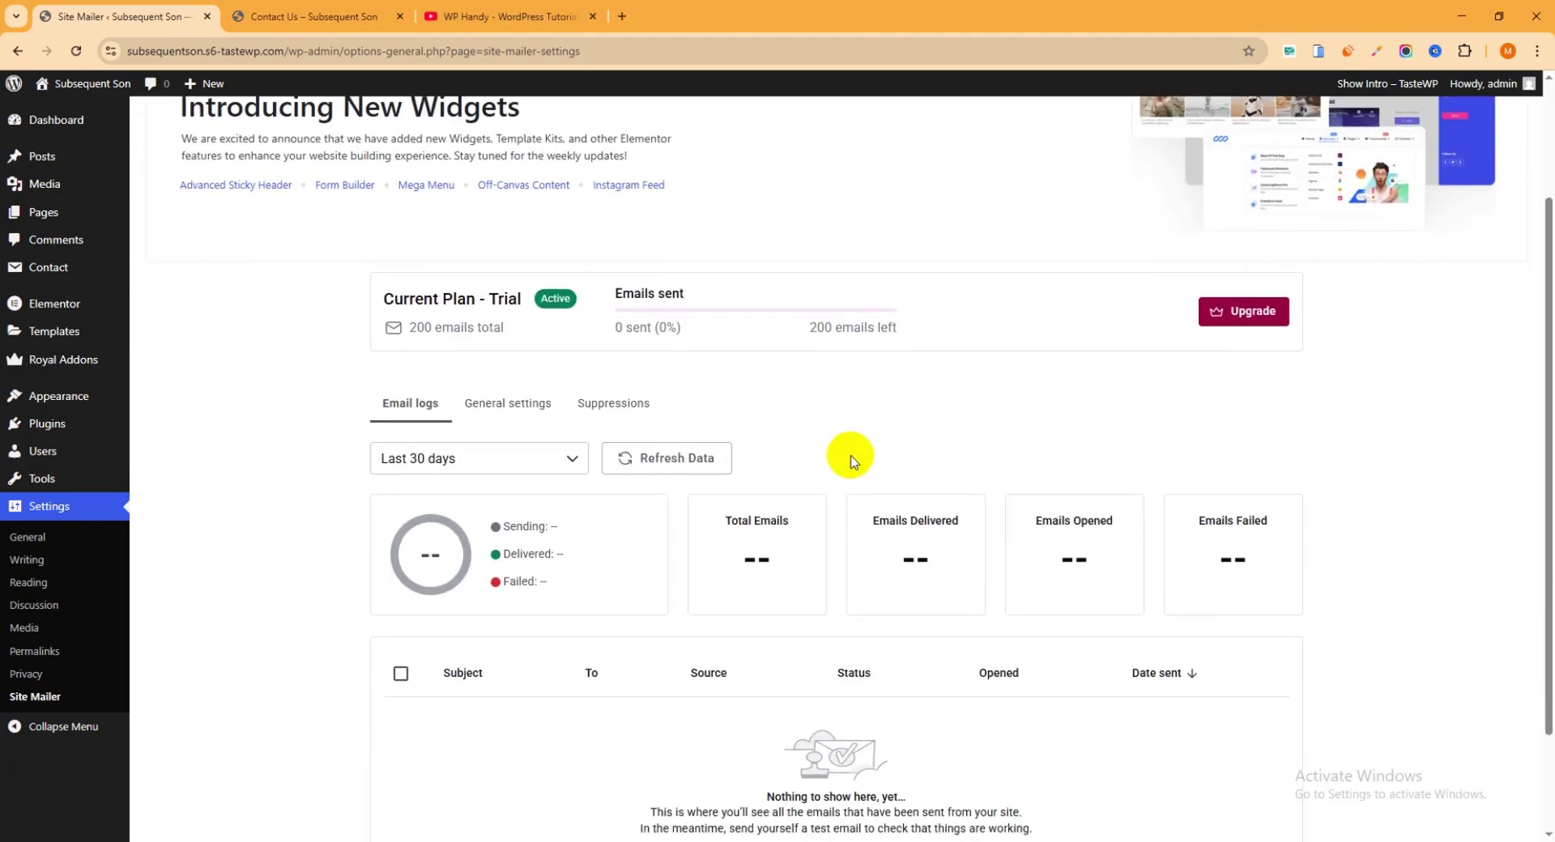
scroll(850, 461, "up", 2)
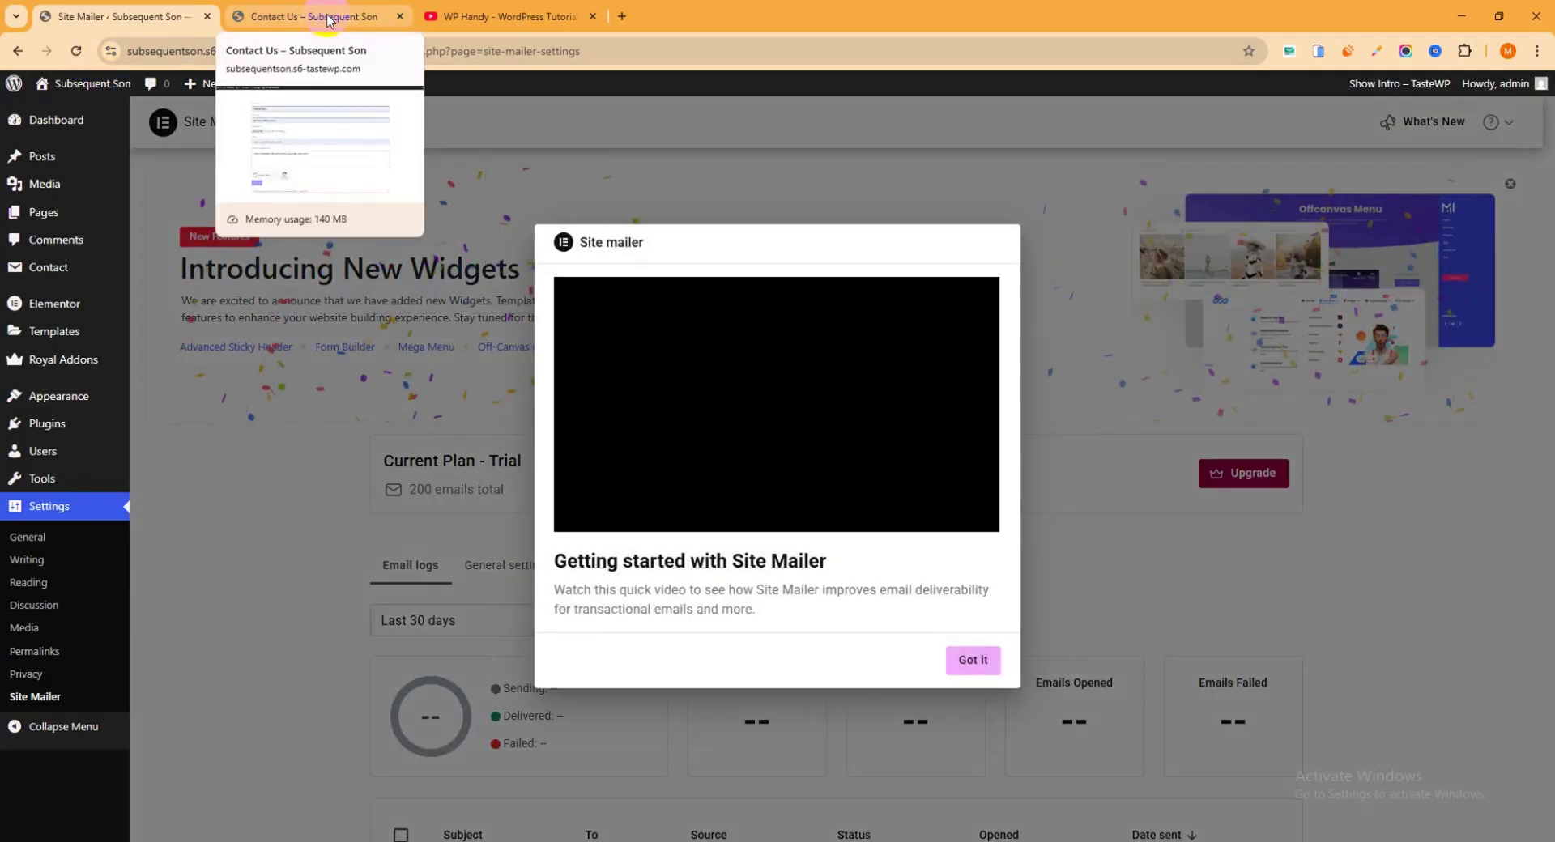
Reload the Contact Us page, autofill name and e-mail, and attach lifestyle_1-1210x700.jpg
left_click(314, 16)
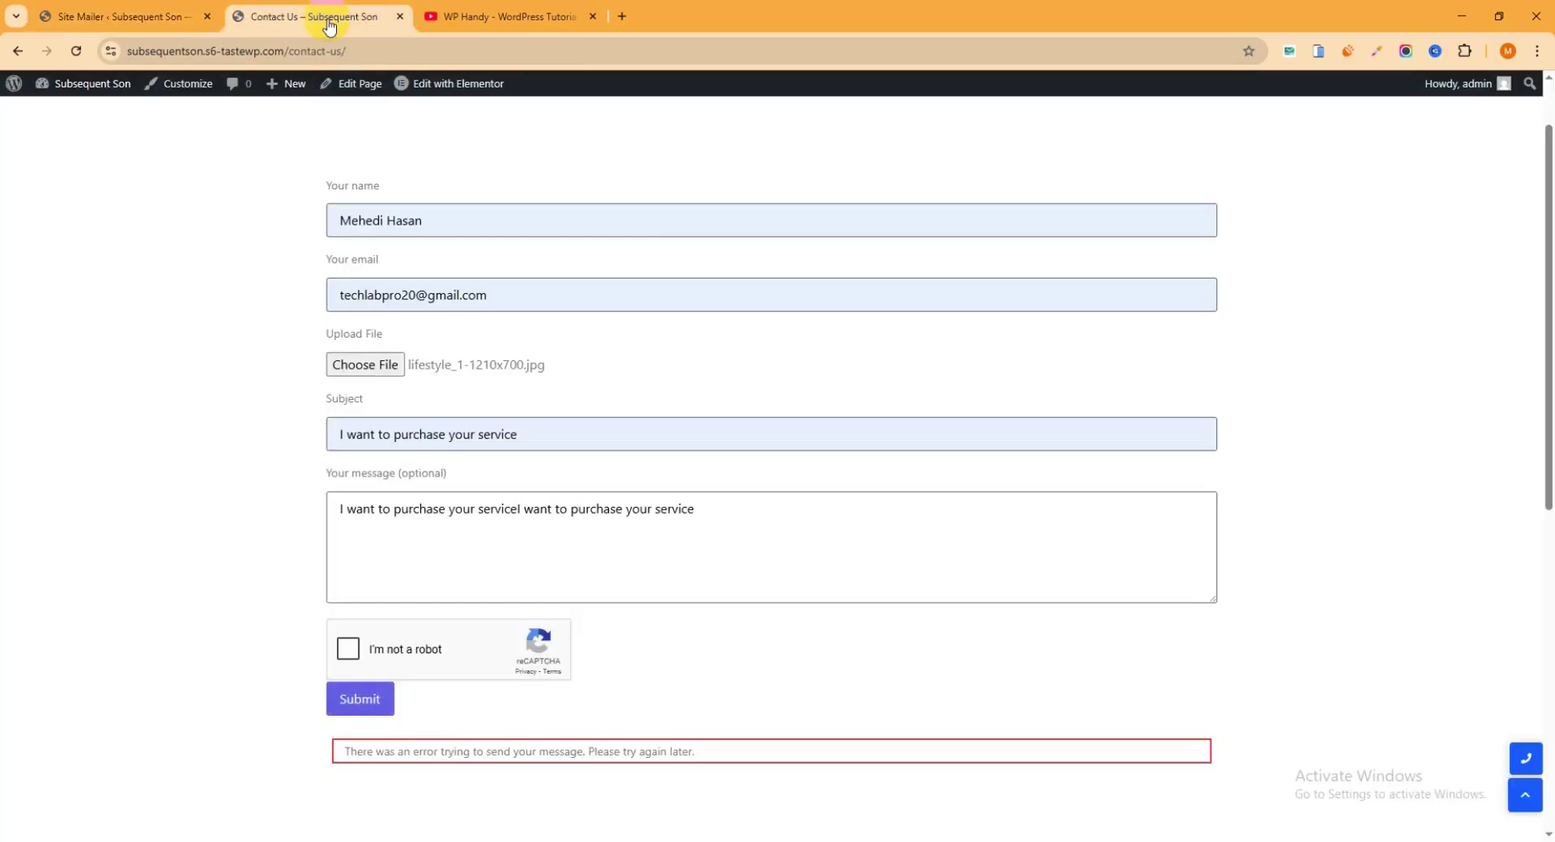
left_click(76, 51)
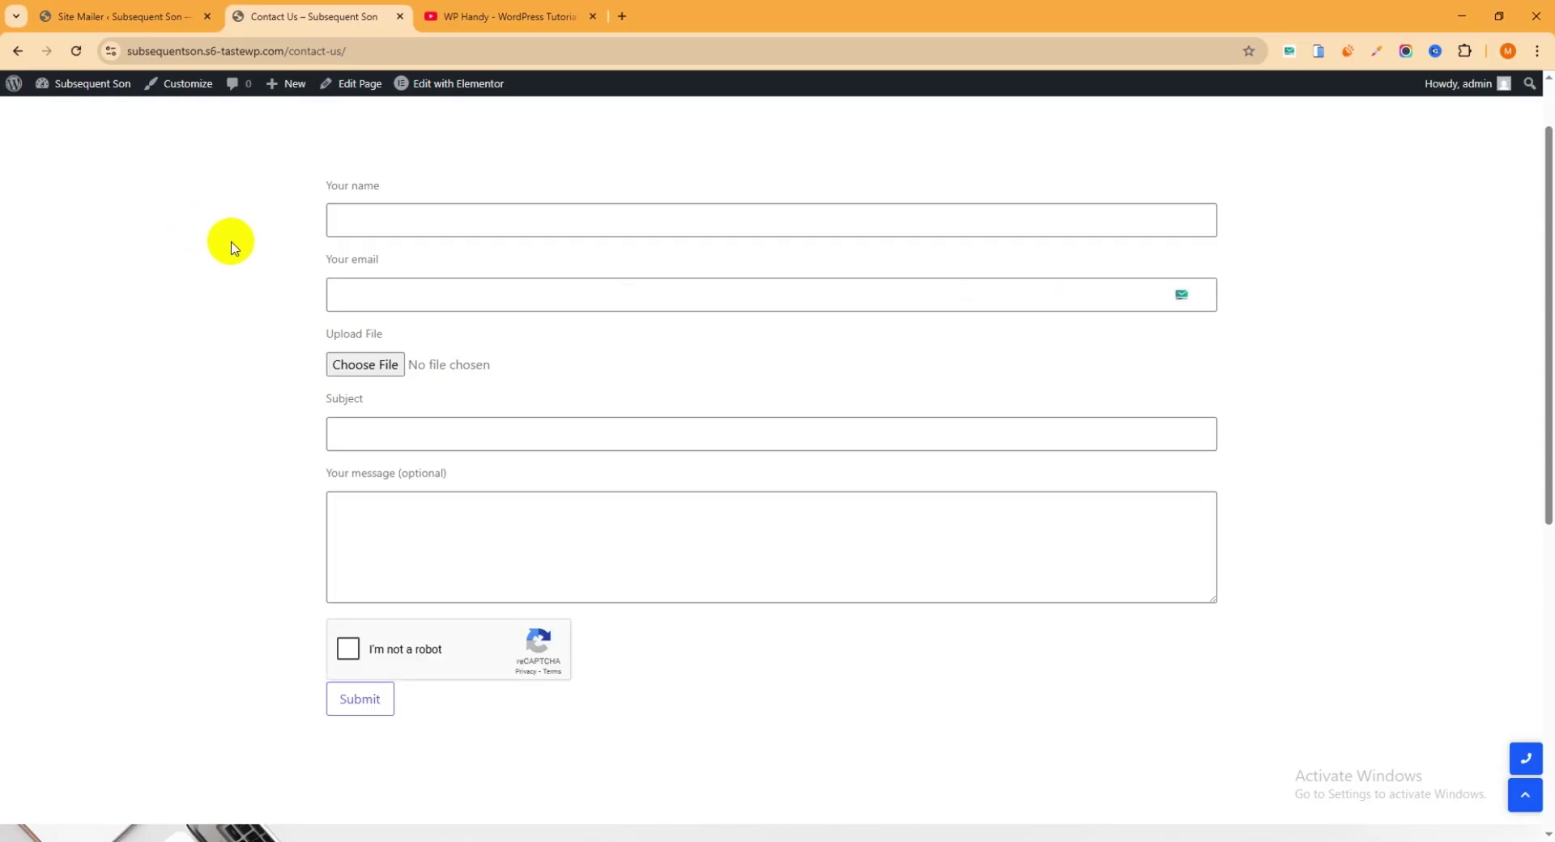
left_click(400, 219)
left_click(503, 263)
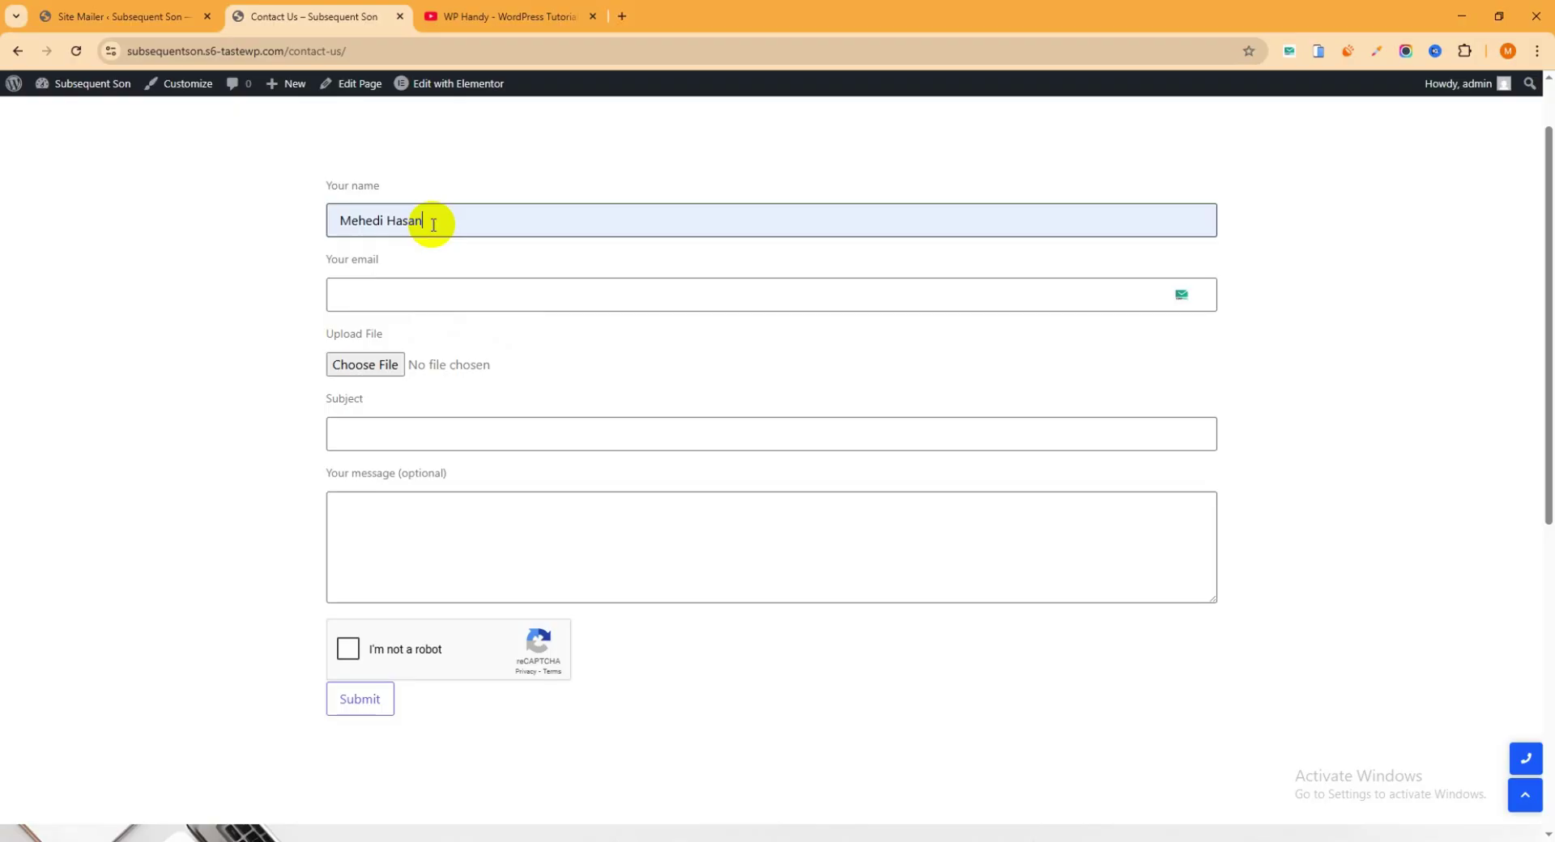
left_click(406, 283)
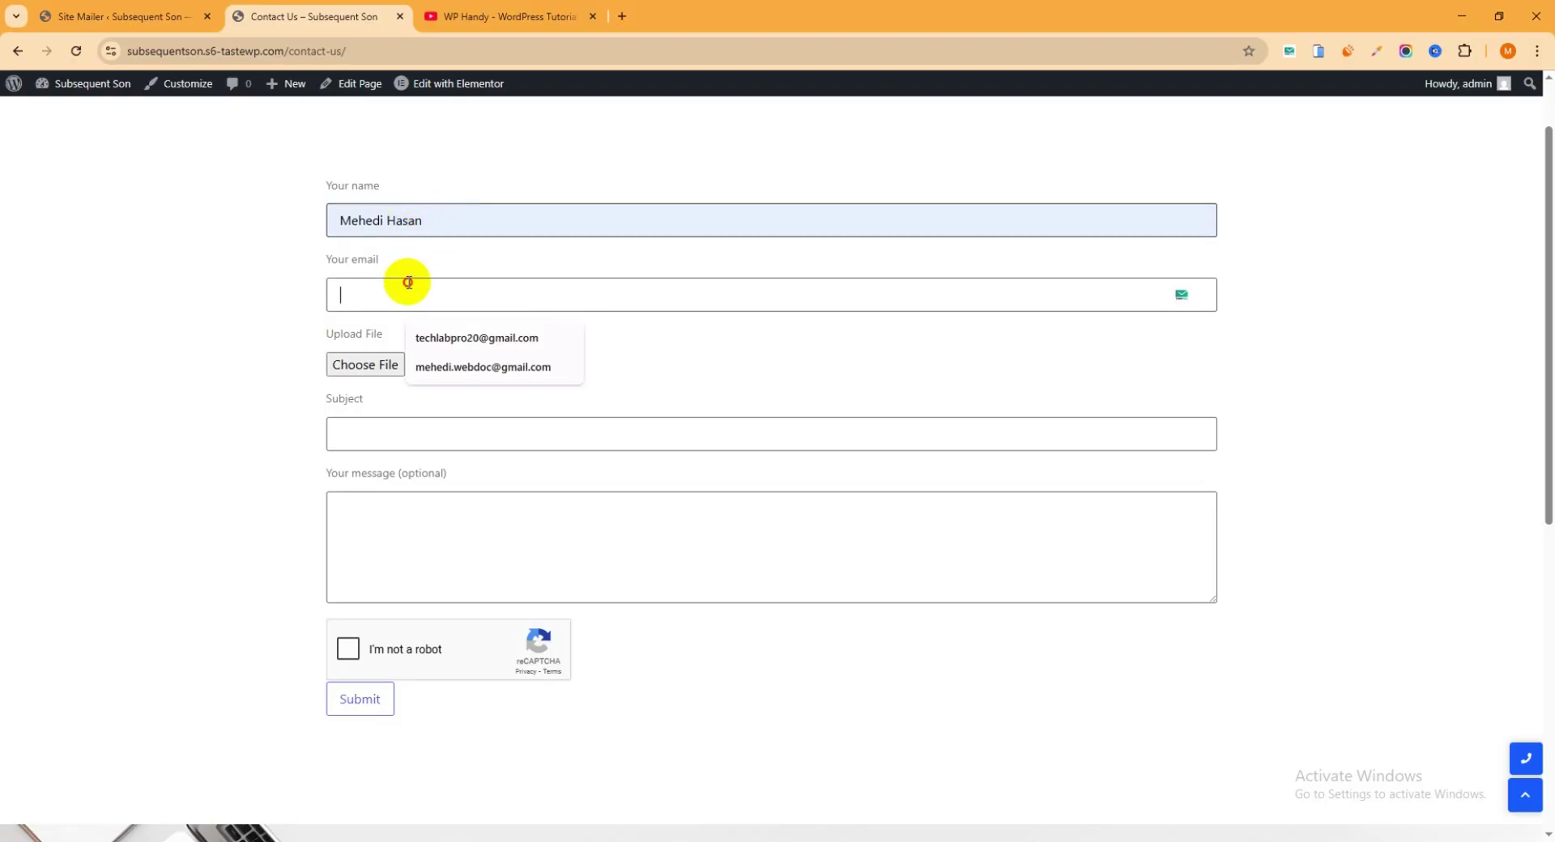
left_click(477, 340)
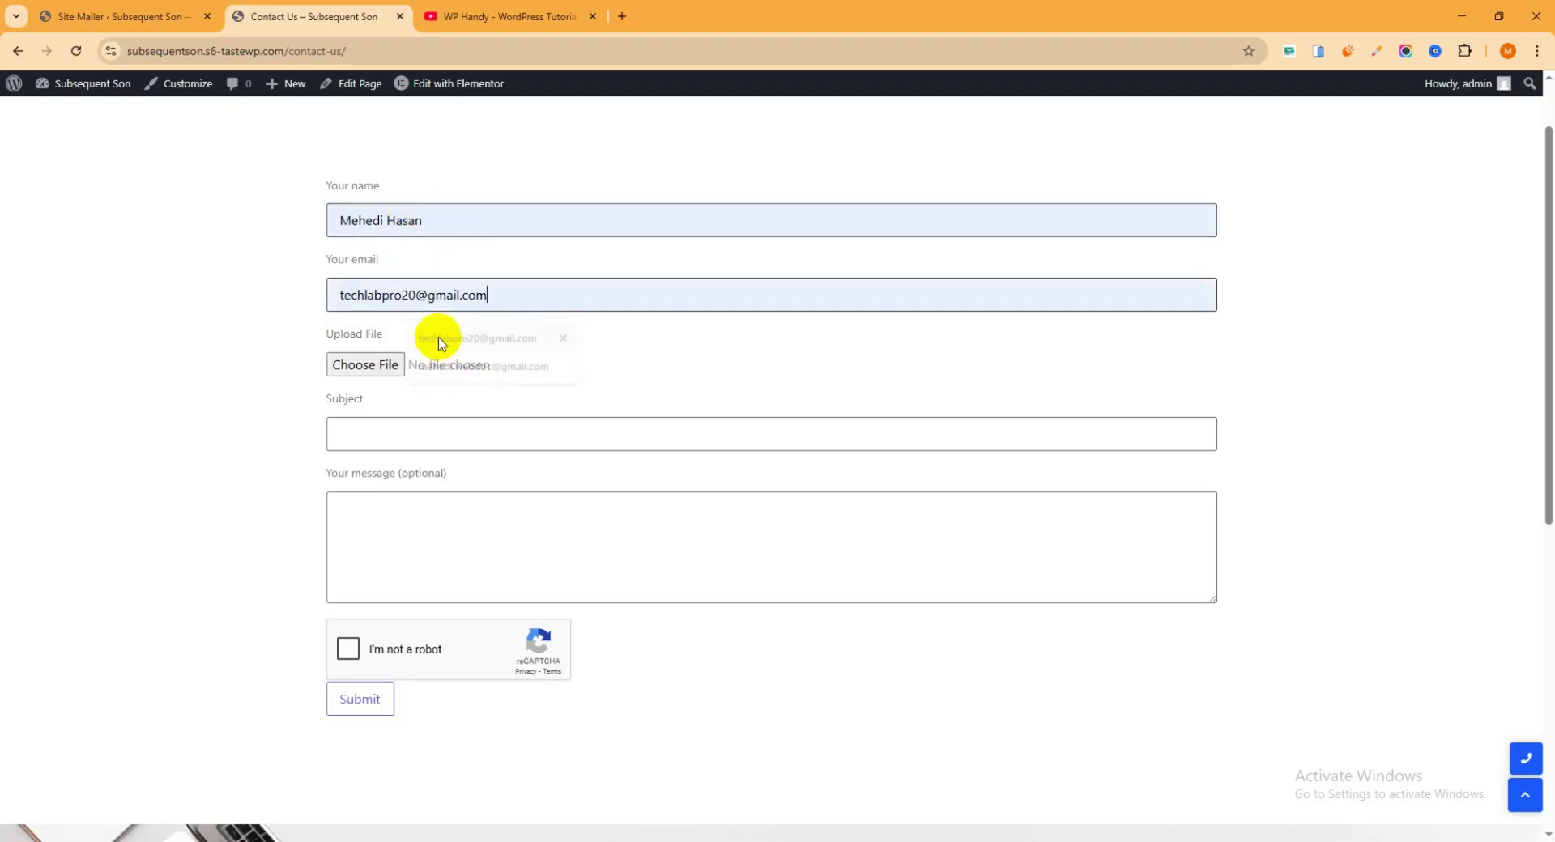
left_click(374, 366)
left_click(286, 158)
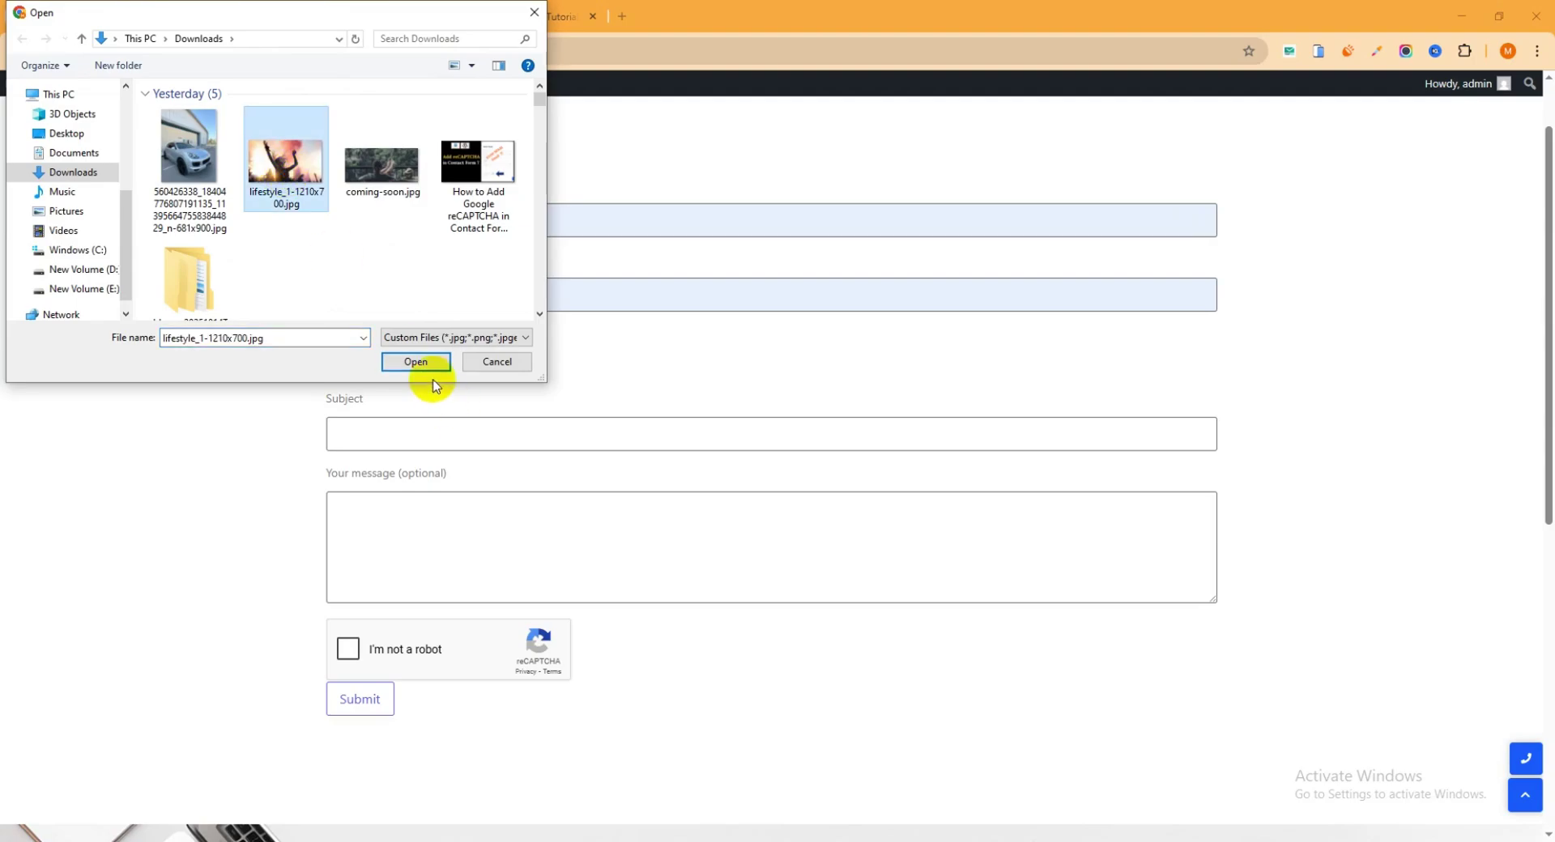
left_click(416, 362)
Set the subject to 'I want to purchase your service' and paste it into the message
left_click(427, 434)
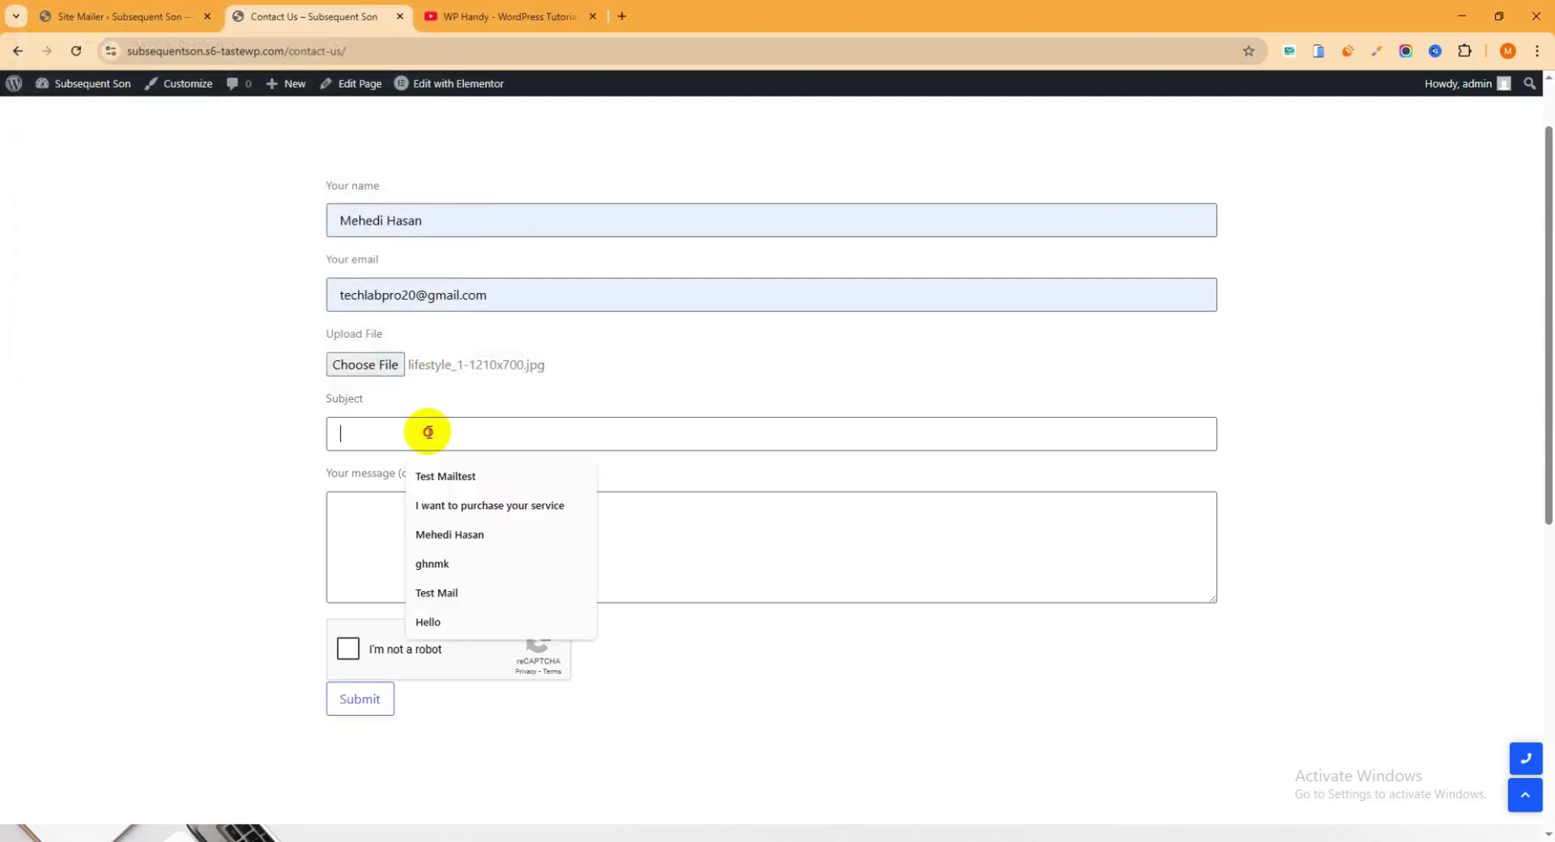
left_click(483, 505)
left_click_drag(555, 440, 79, 430)
key("ctrl+c")
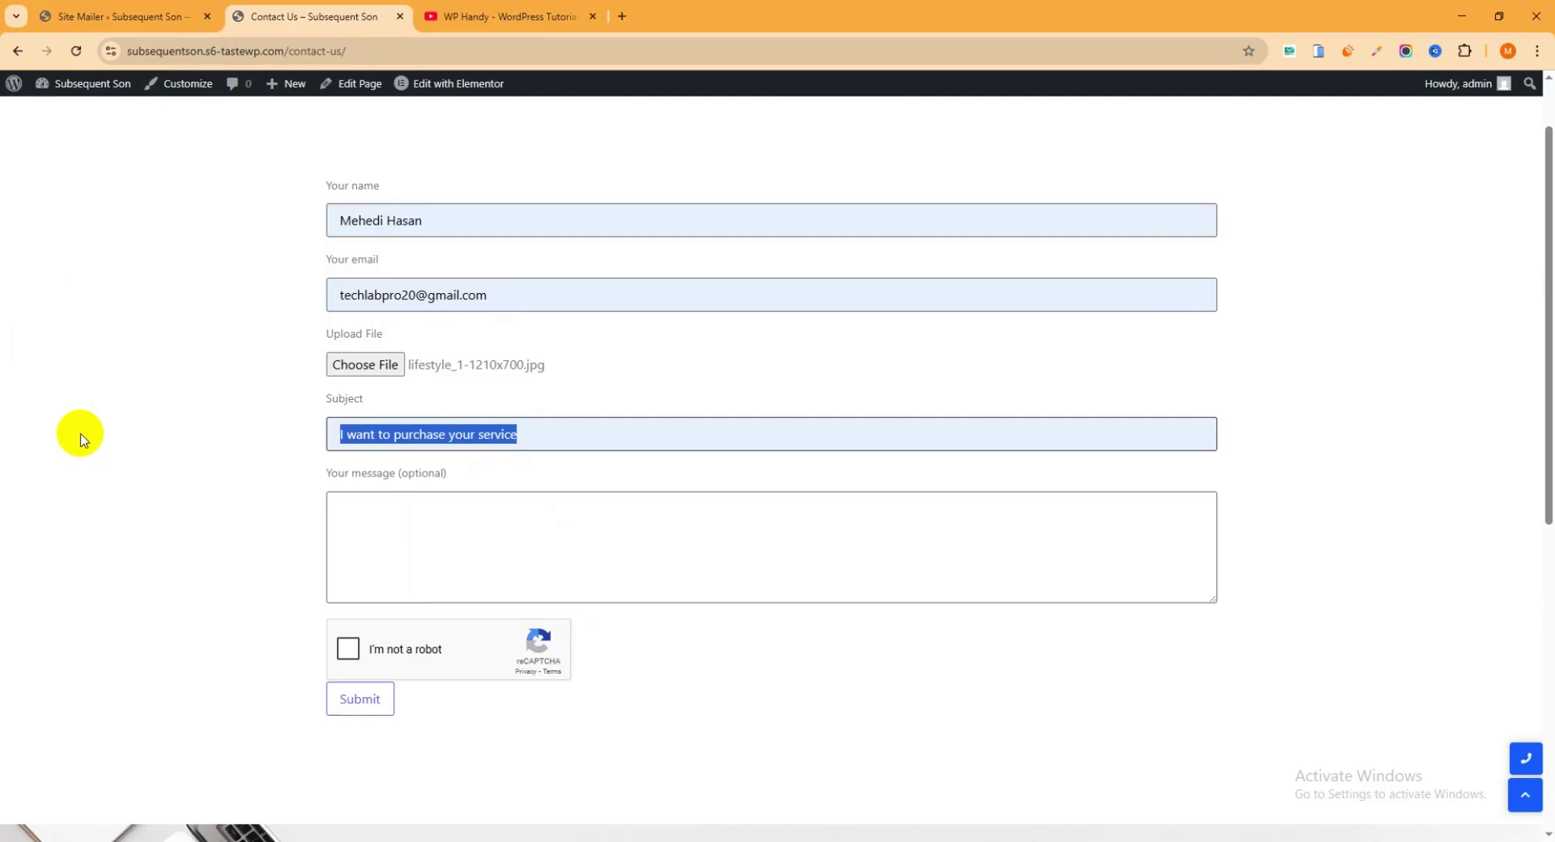
left_click(345, 512)
key("ctrl+v")
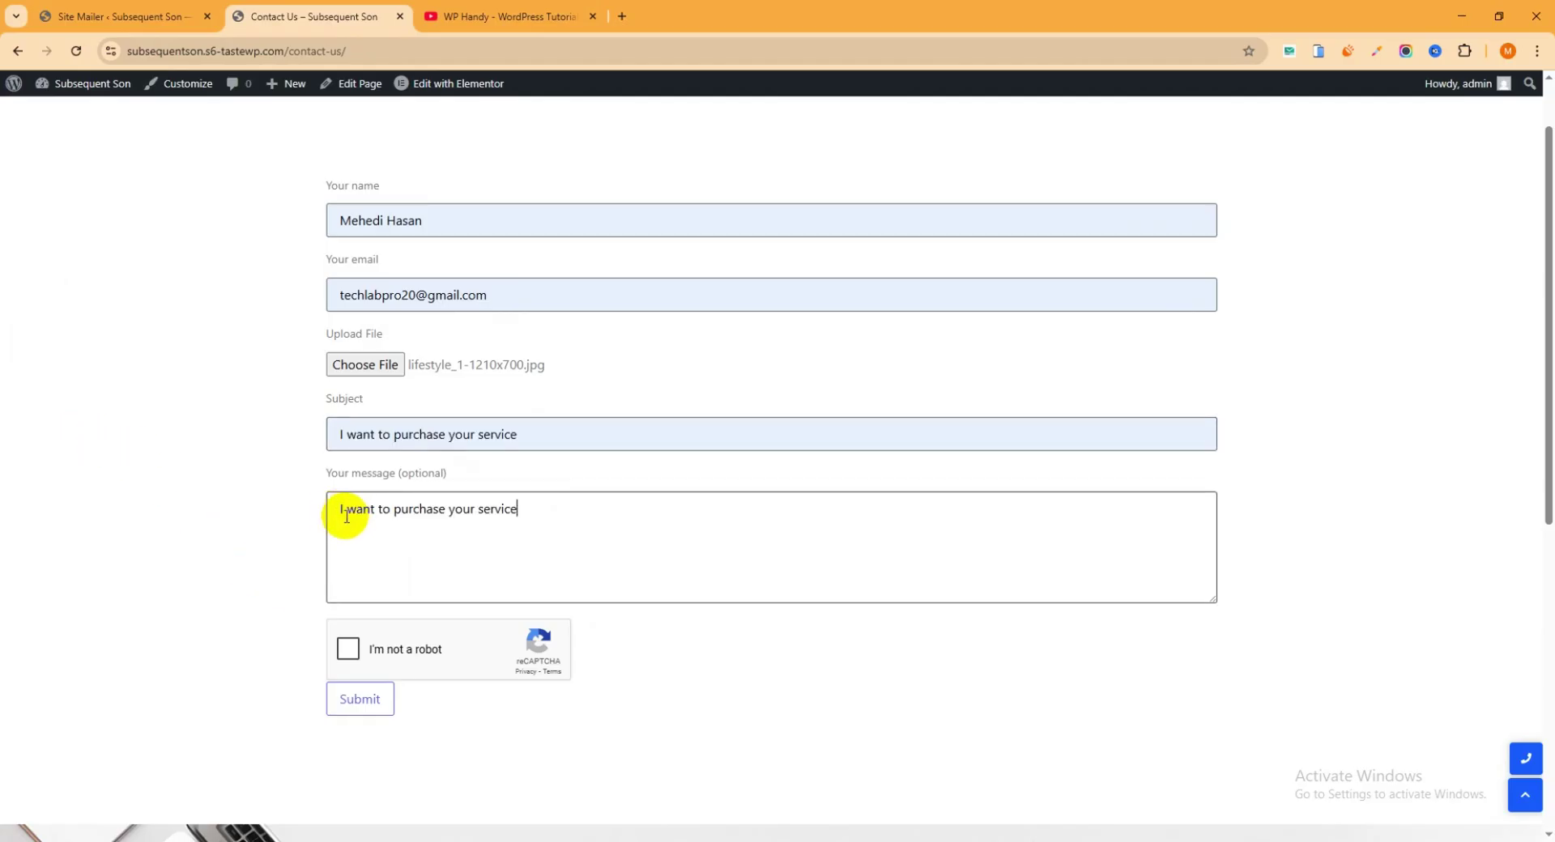
key("ctrl+v")
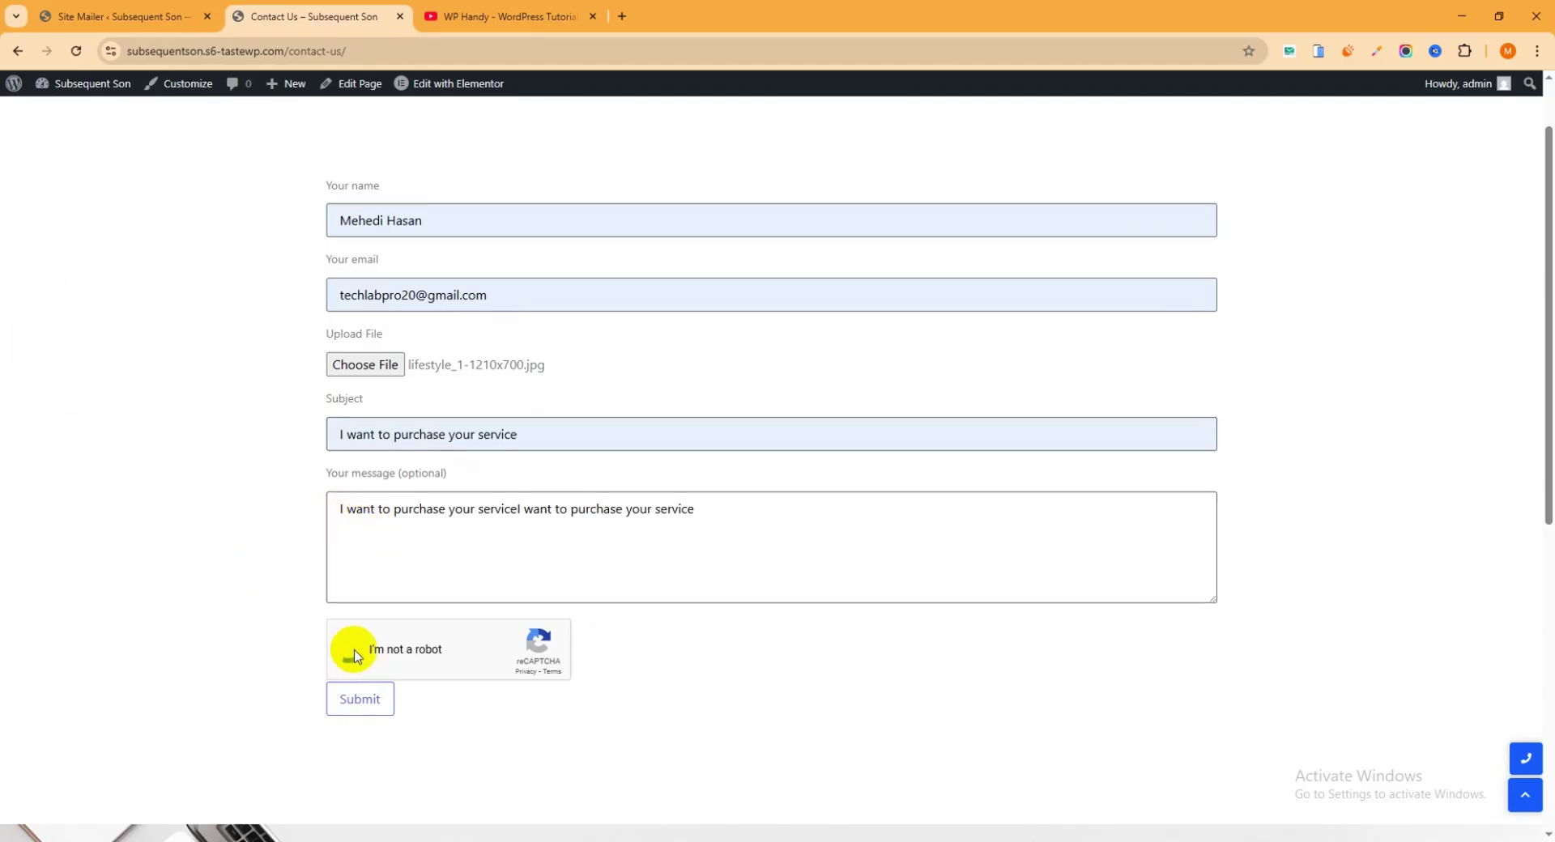
scroll(362, 626, "down", 1)
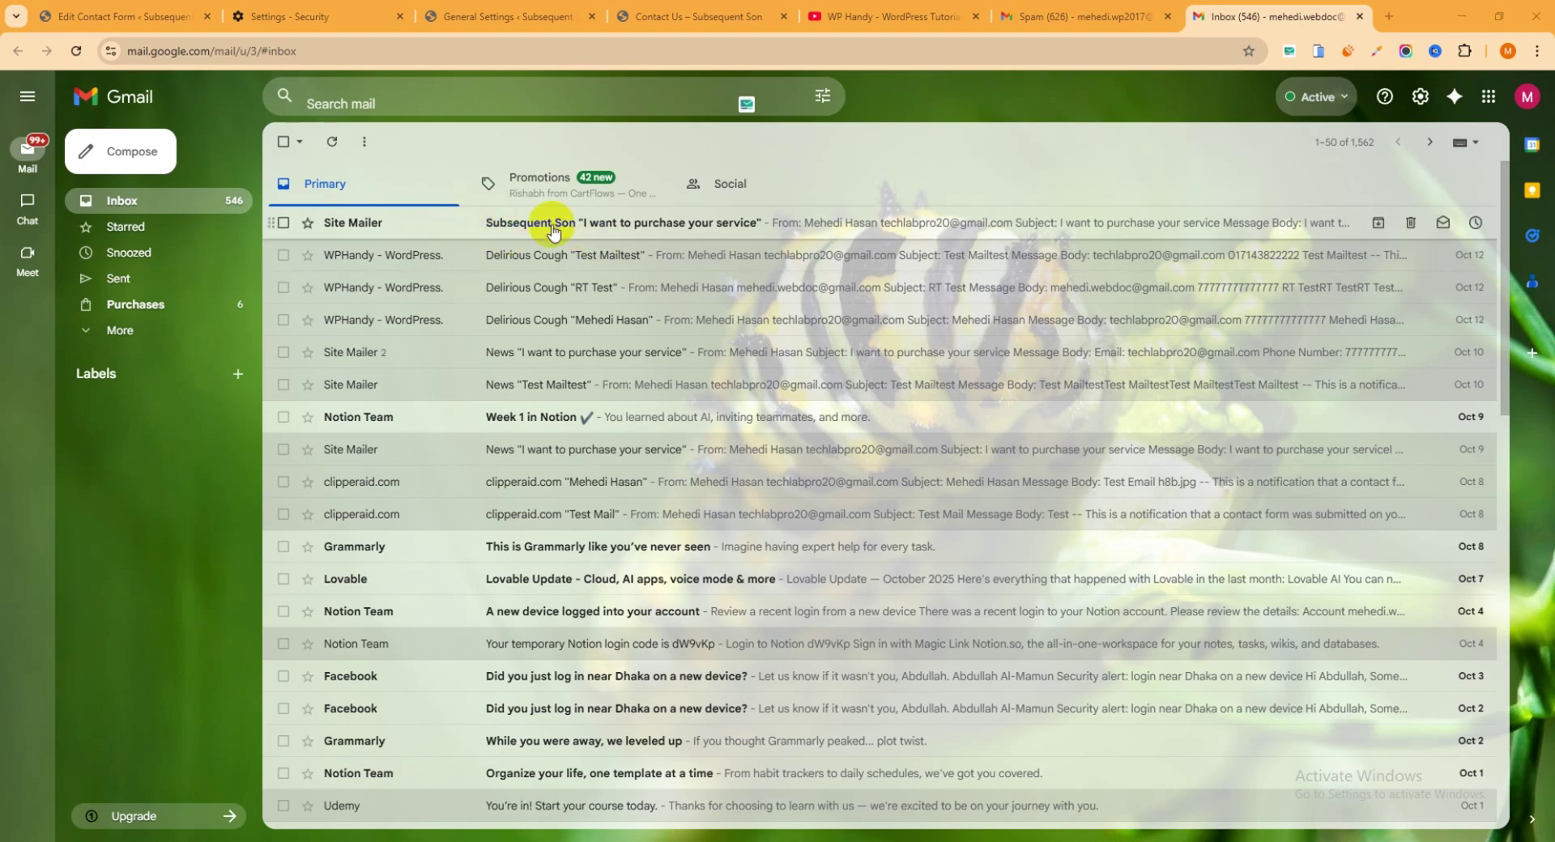
Open the newest Site Mailer notification email in Gmail, review its submitted details, then return to WordPress
left_click(668, 233)
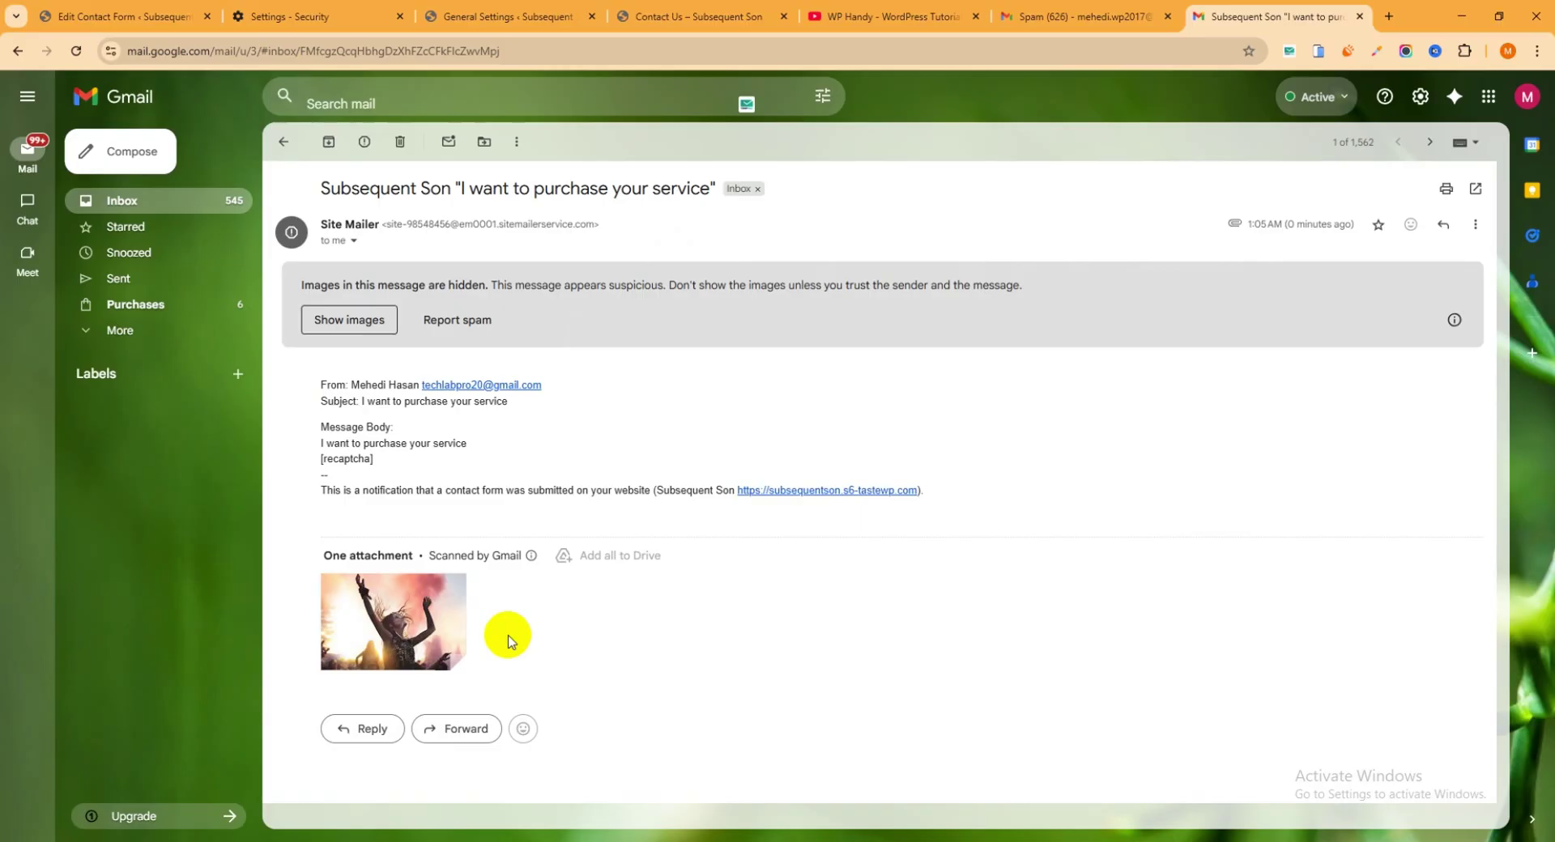
left_click_drag(405, 476, 317, 399)
key("ctrl+1")
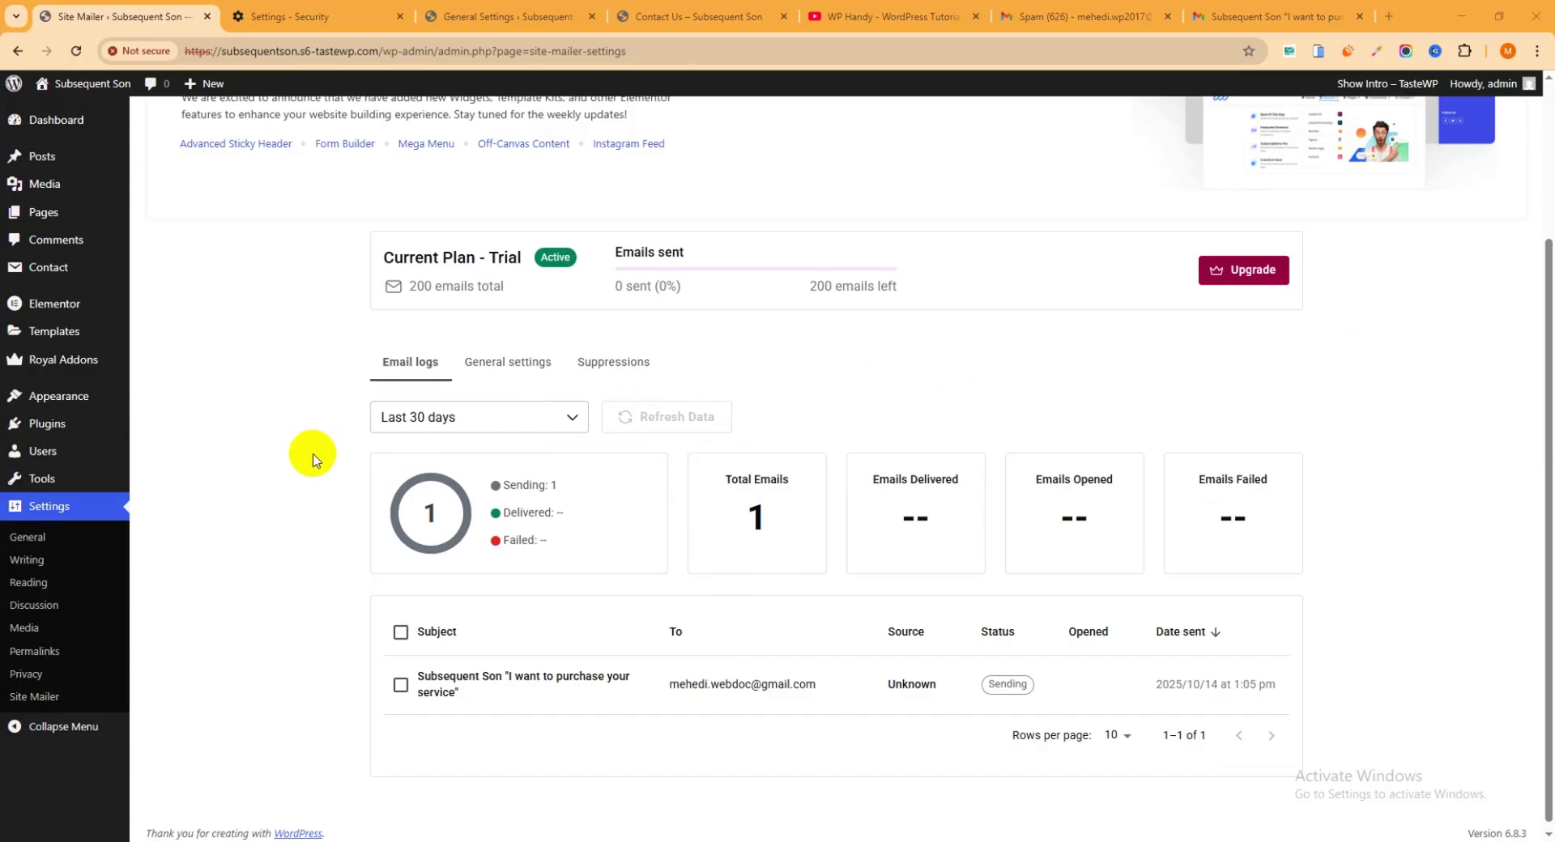
Scroll the Site Mailer dashboard to the email log showing 1 sent and 199 of 200 left
scroll(313, 453, "up", 3)
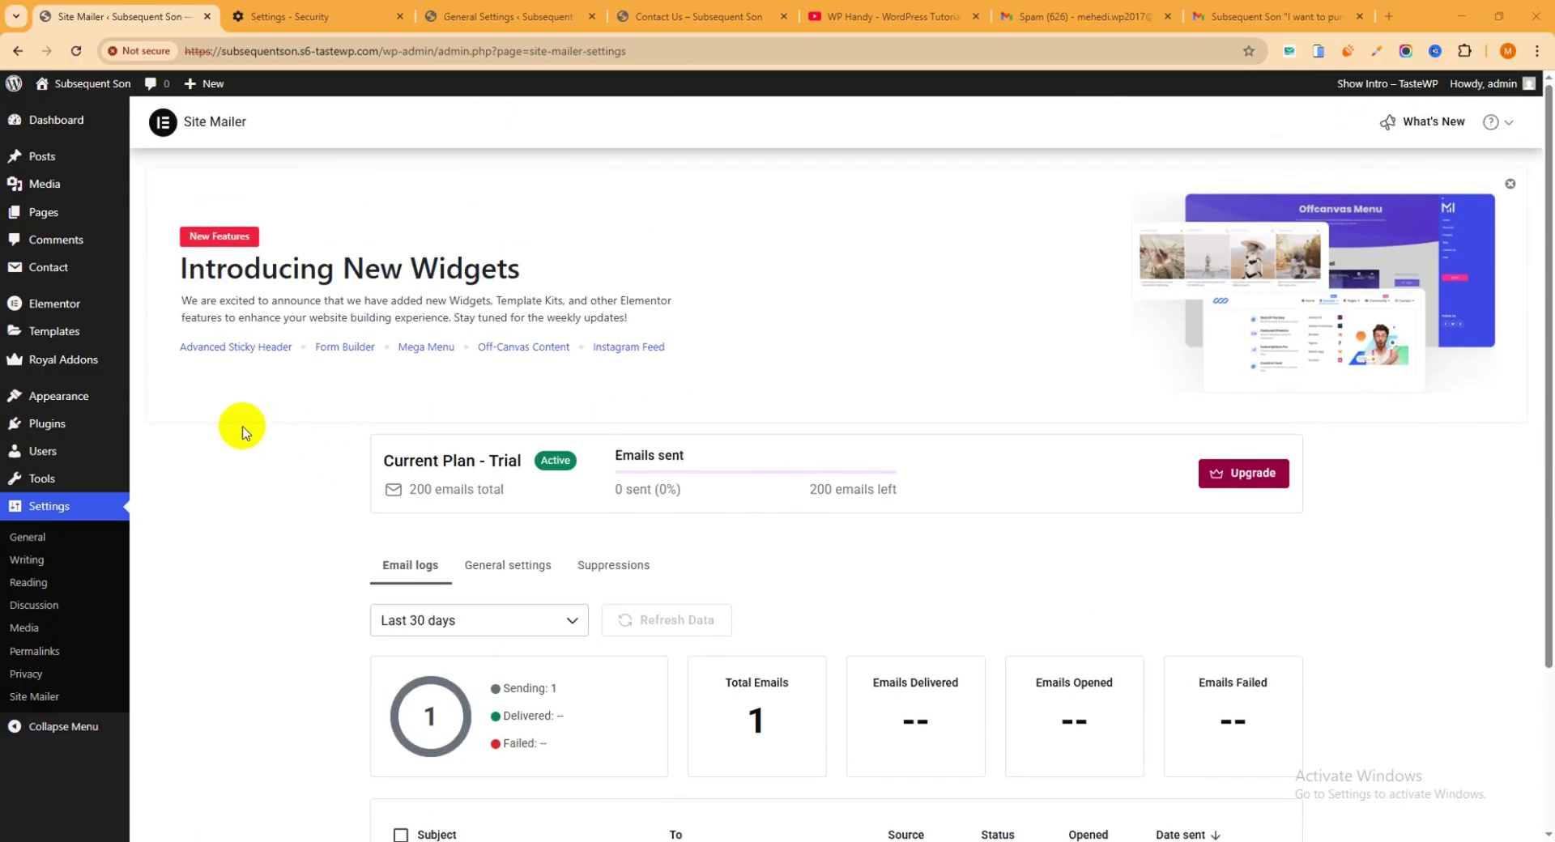
mouse_move(52, 424)
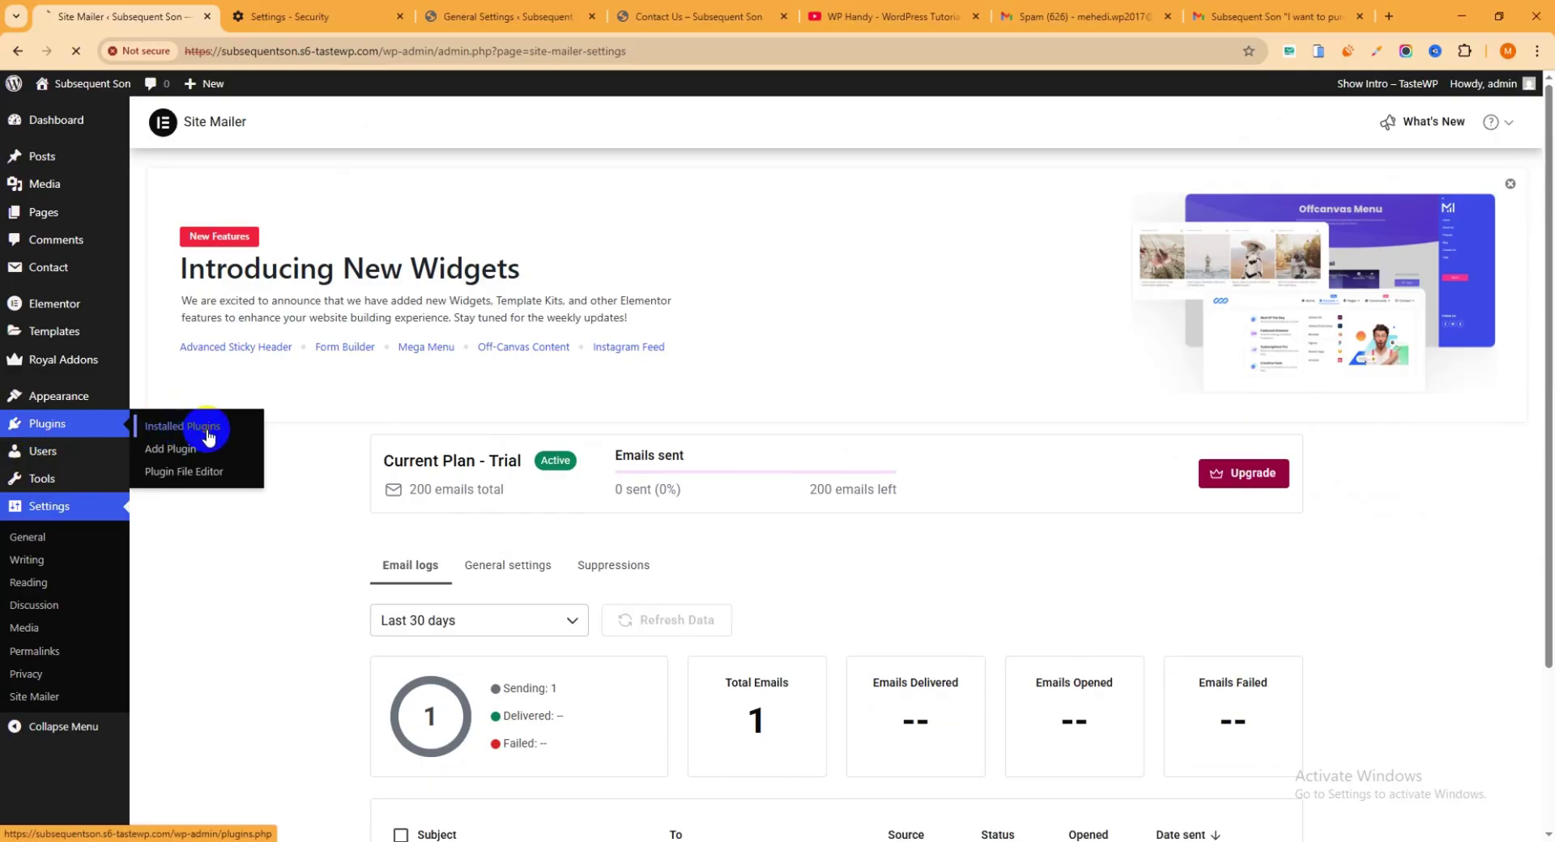
scroll(392, 386, "down", 1)
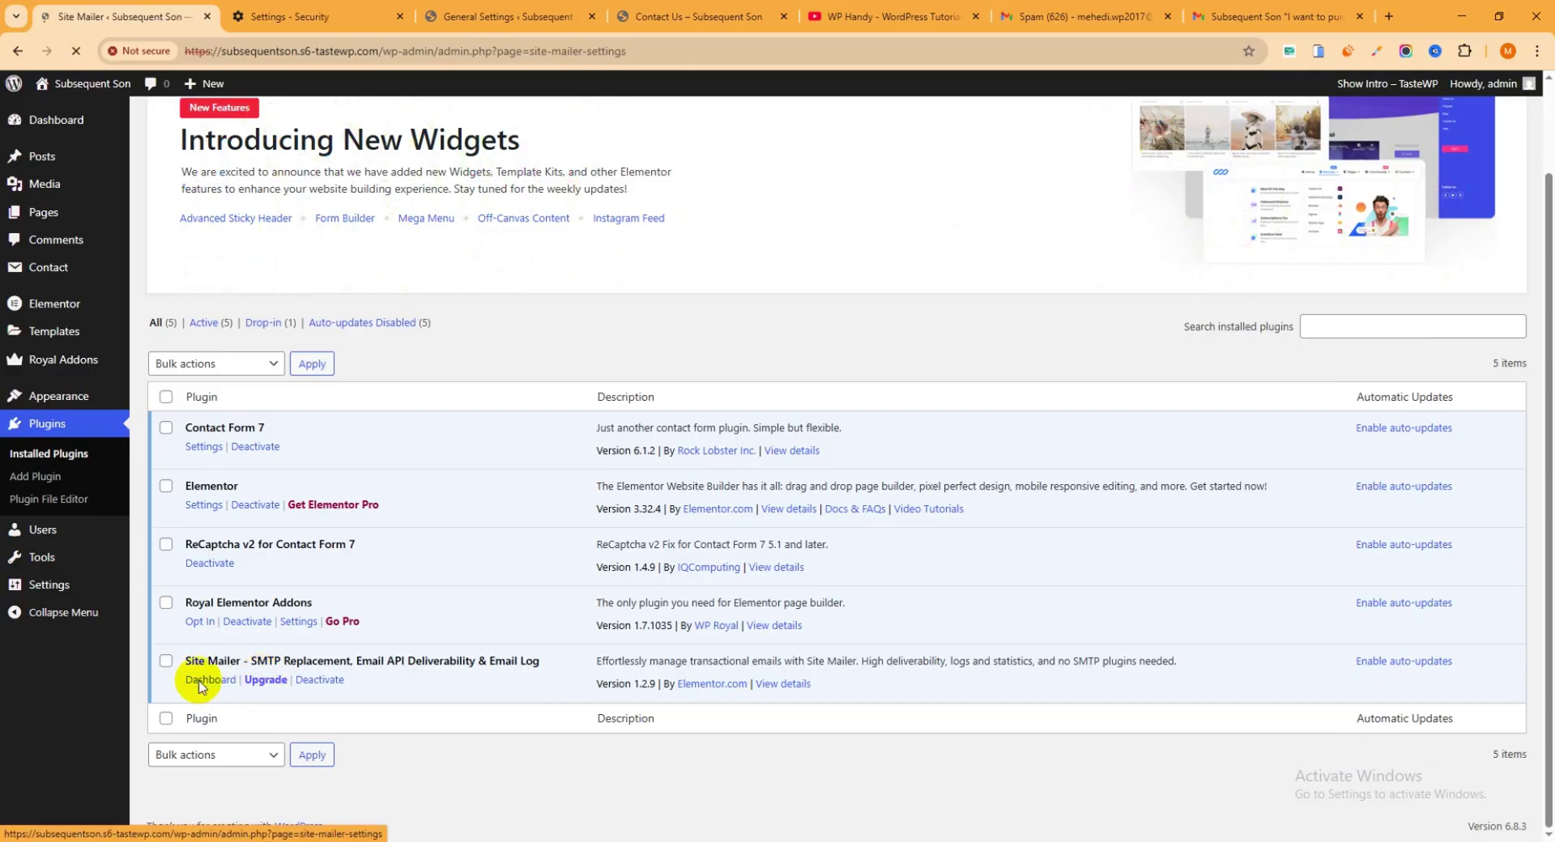
scroll(525, 375, "down", 1)
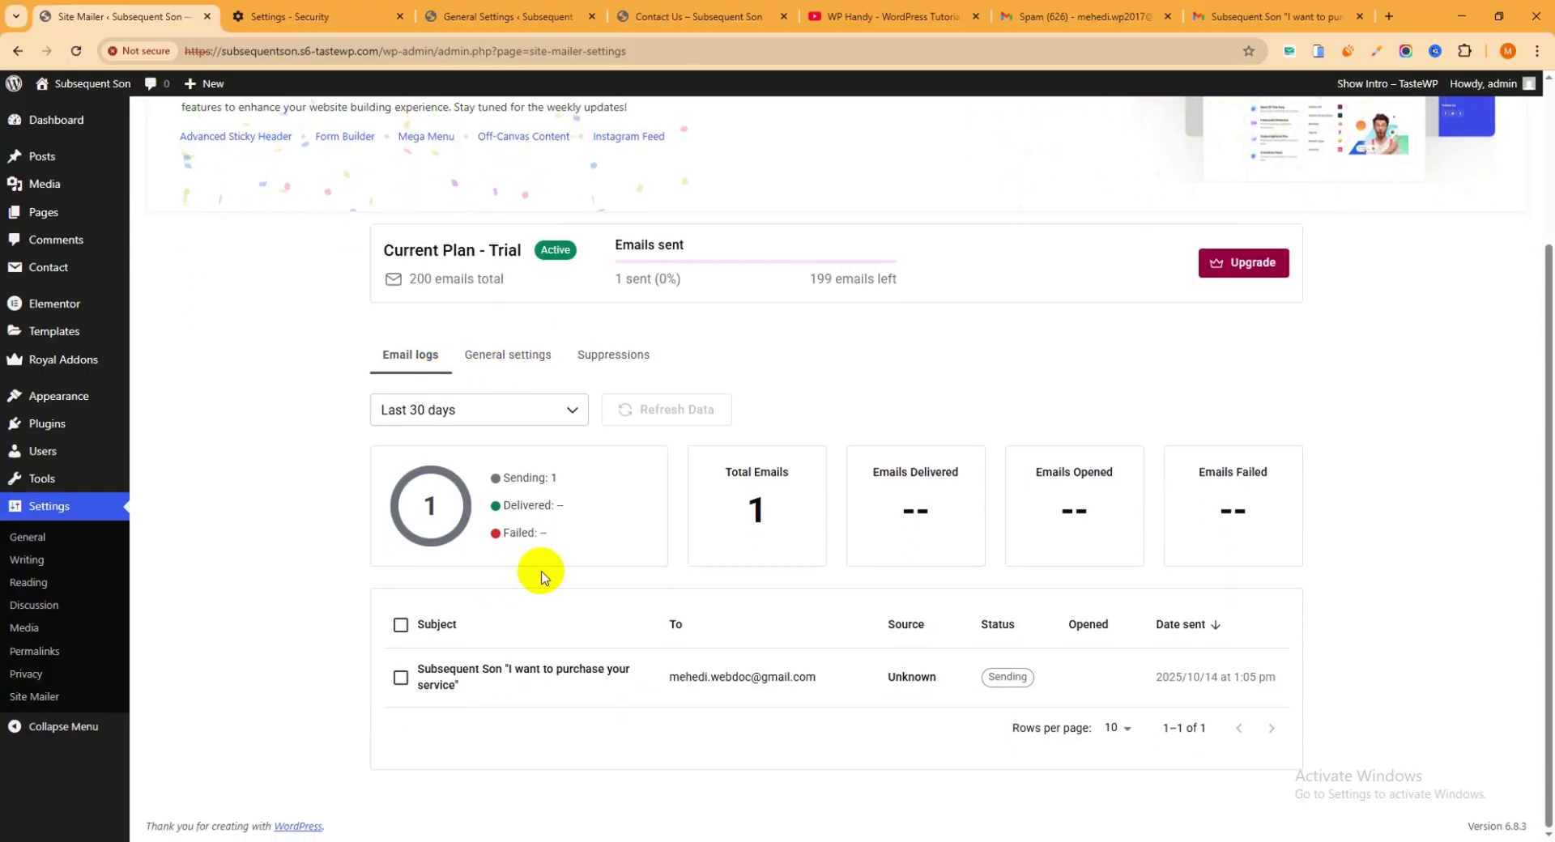
Show Site Mailer's General settings and highlight the sender name and reply-to address values
left_click(490, 366)
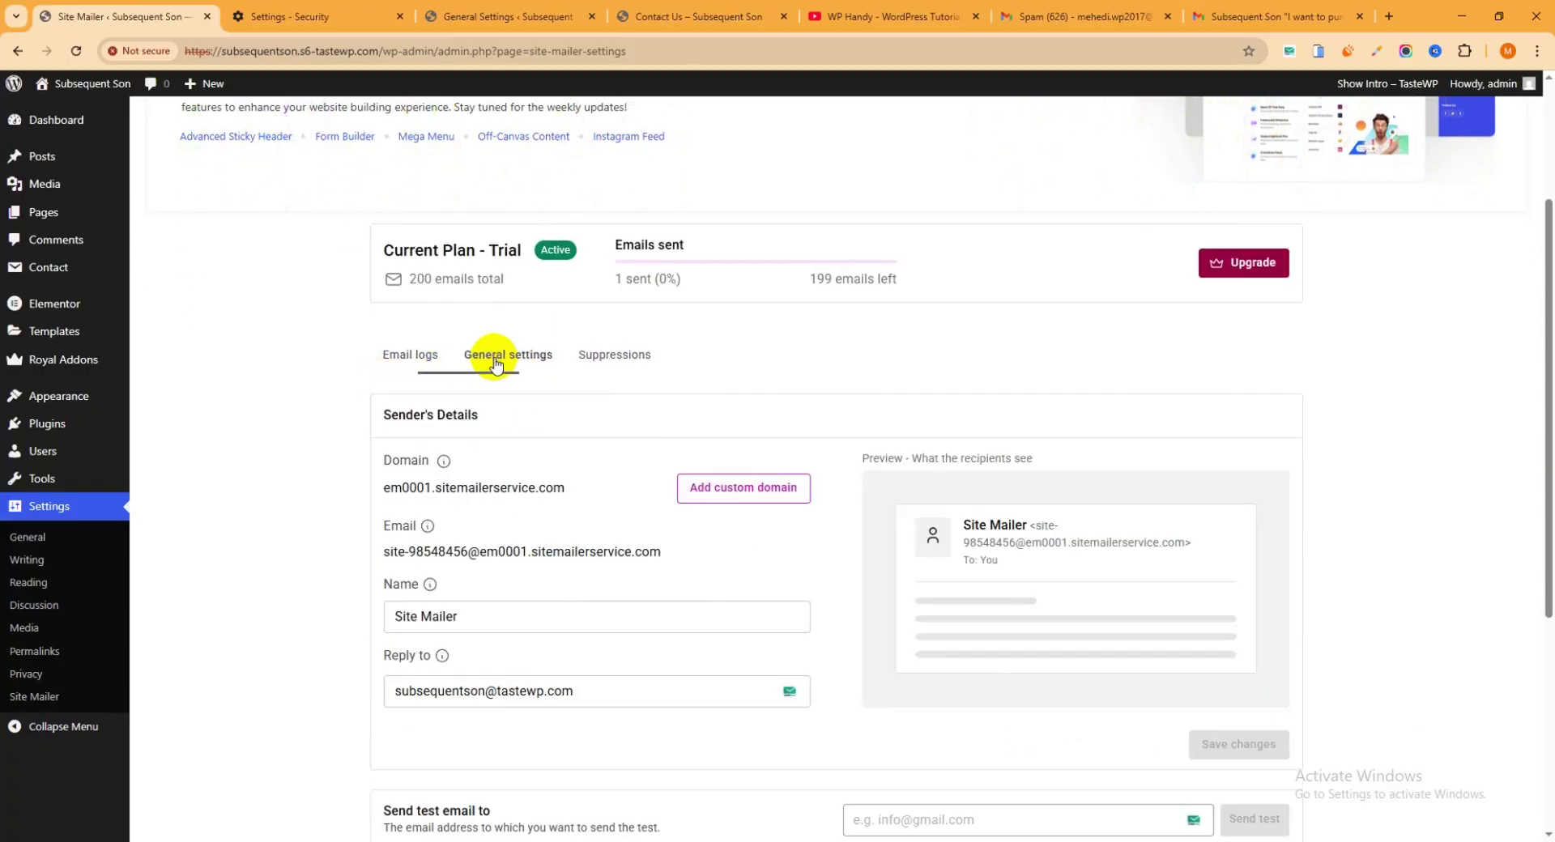
scroll(559, 369, "down", 3)
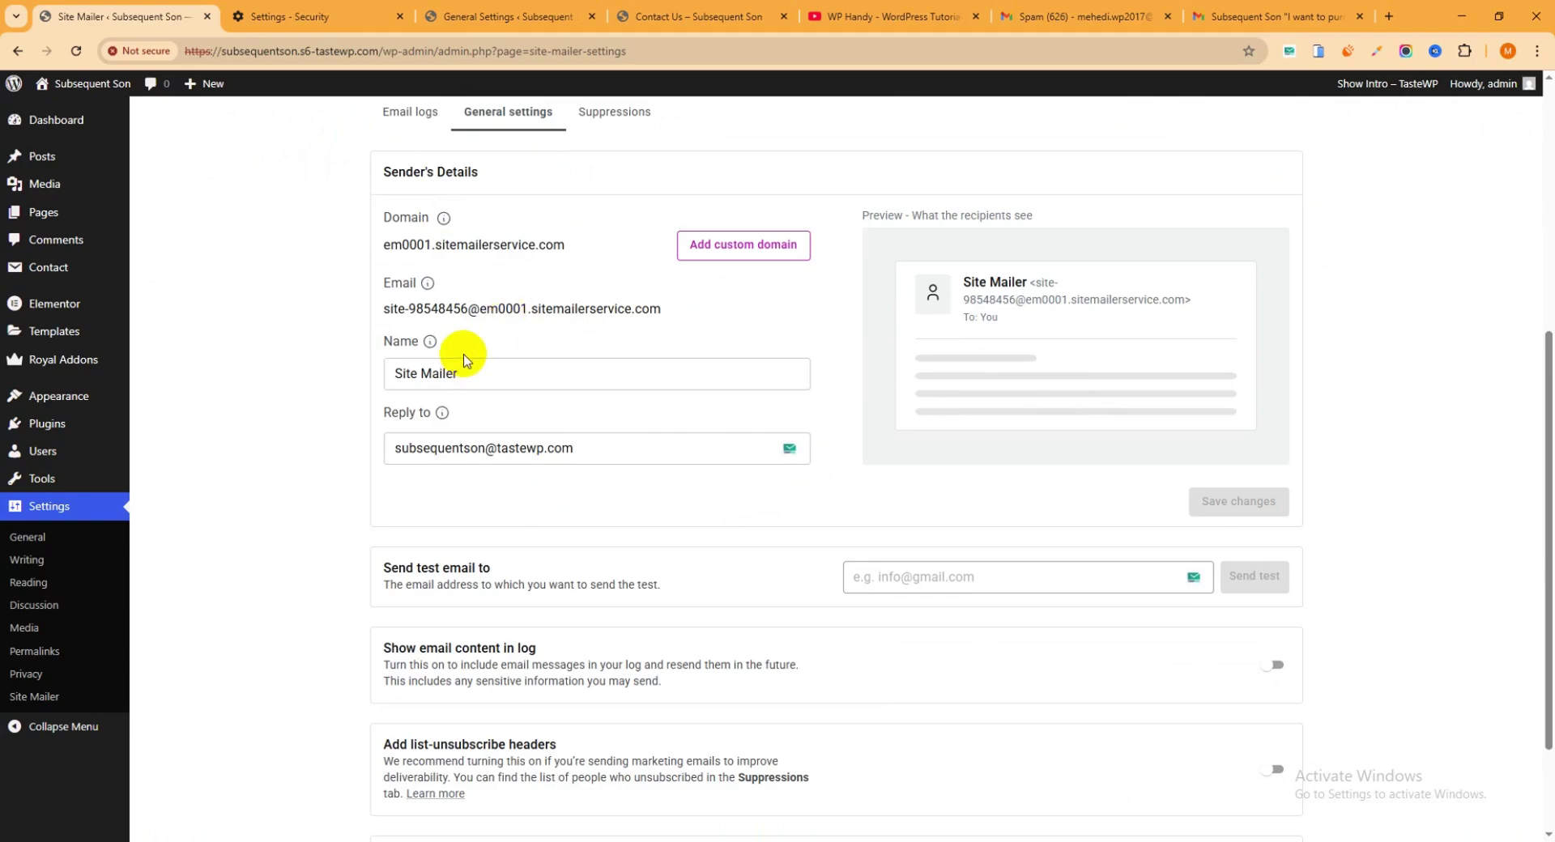
left_click_drag(478, 374, 354, 386)
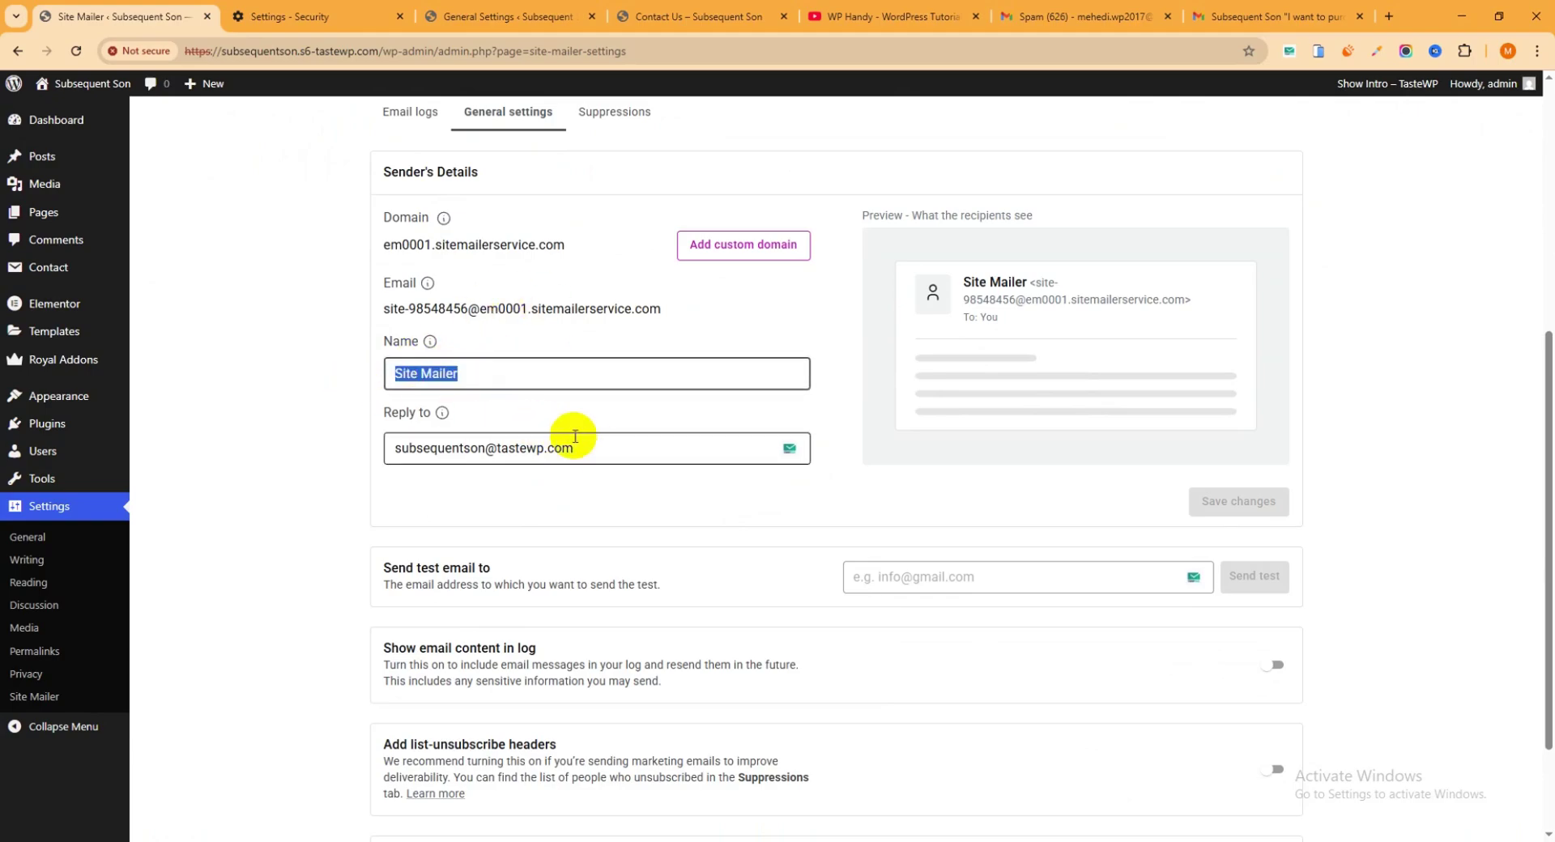
left_click_drag(573, 448, 340, 448)
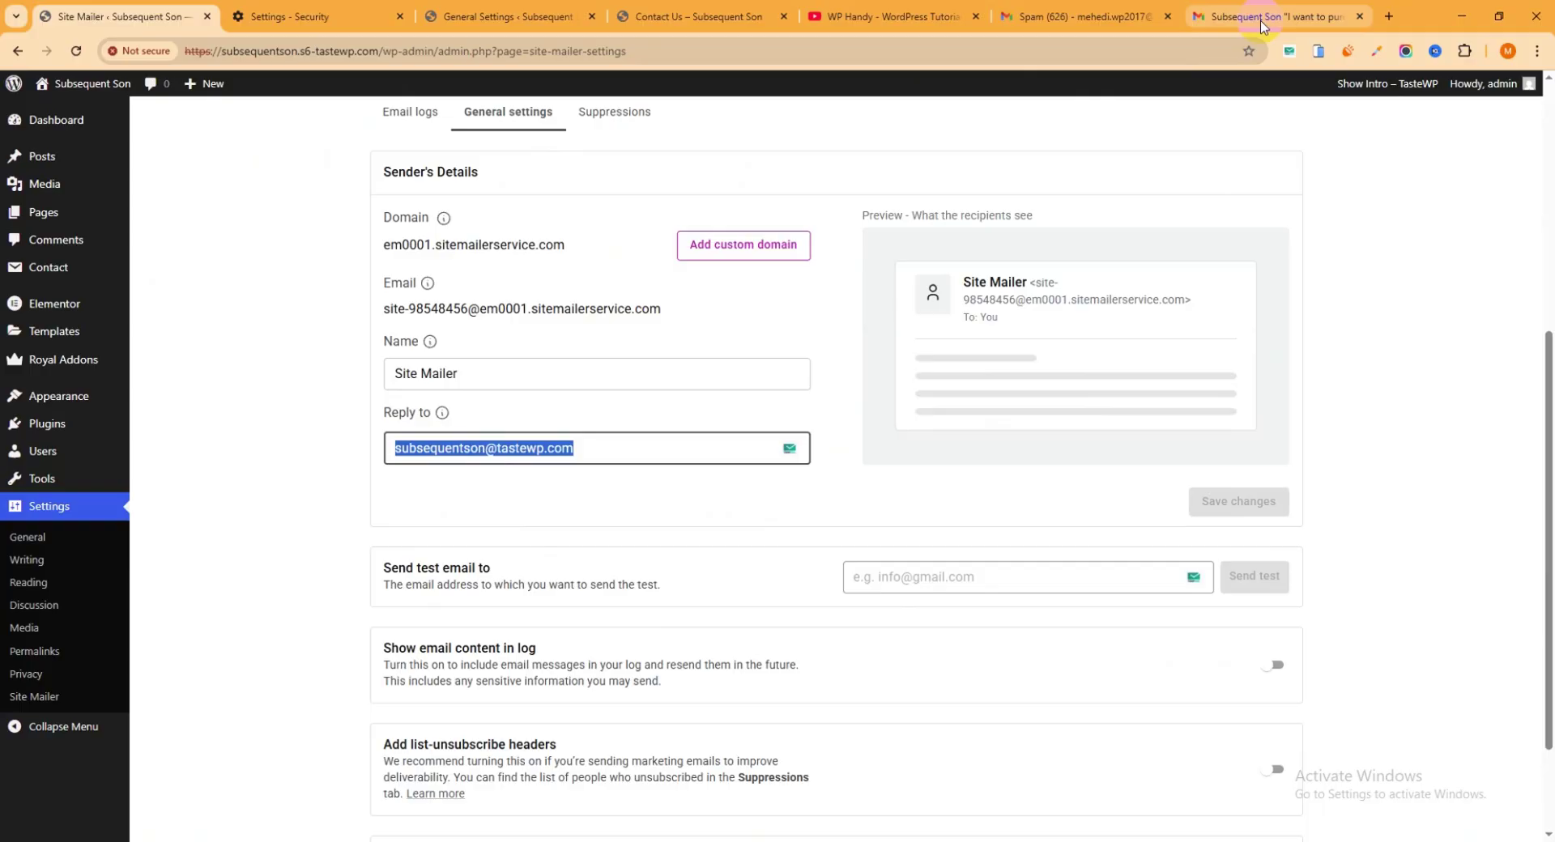
Recheck the received form notification email in the Gmail inbox
left_click(1225, 24)
left_click(206, 204)
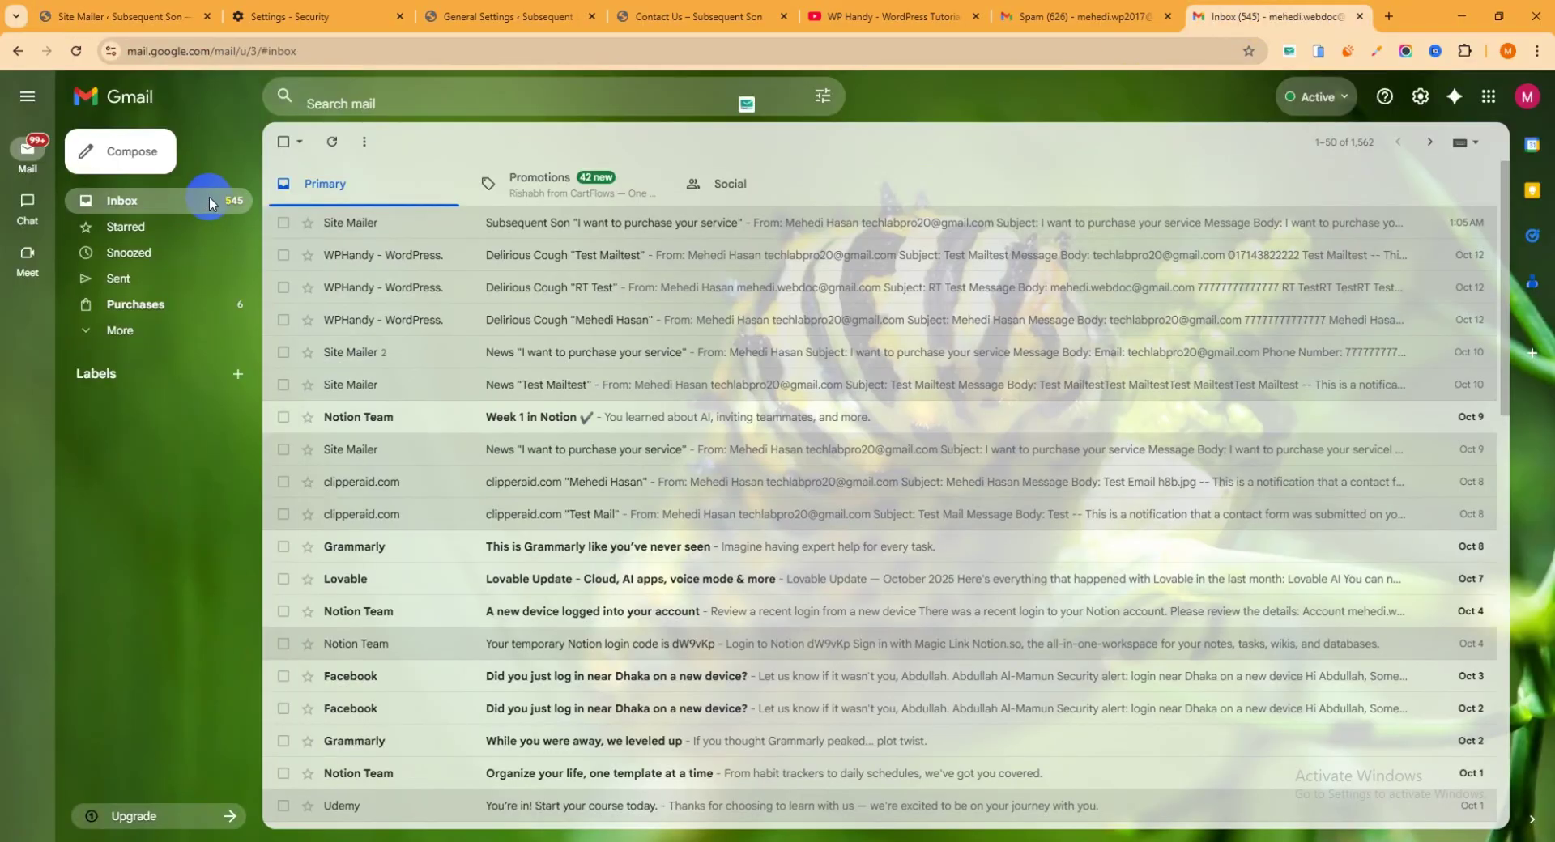
left_click(591, 220)
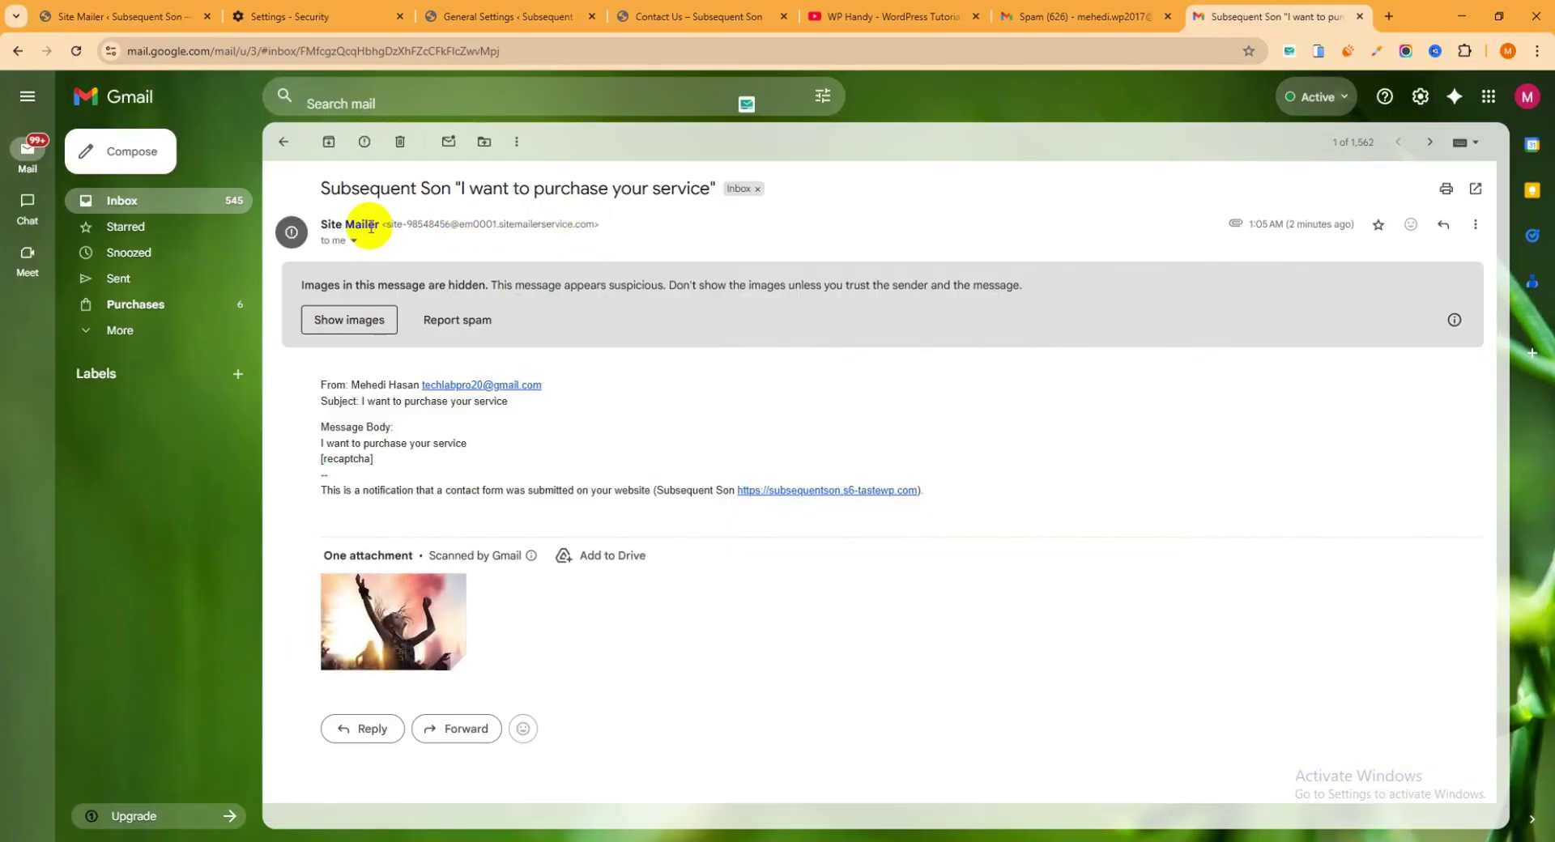
left_click(258, 16)
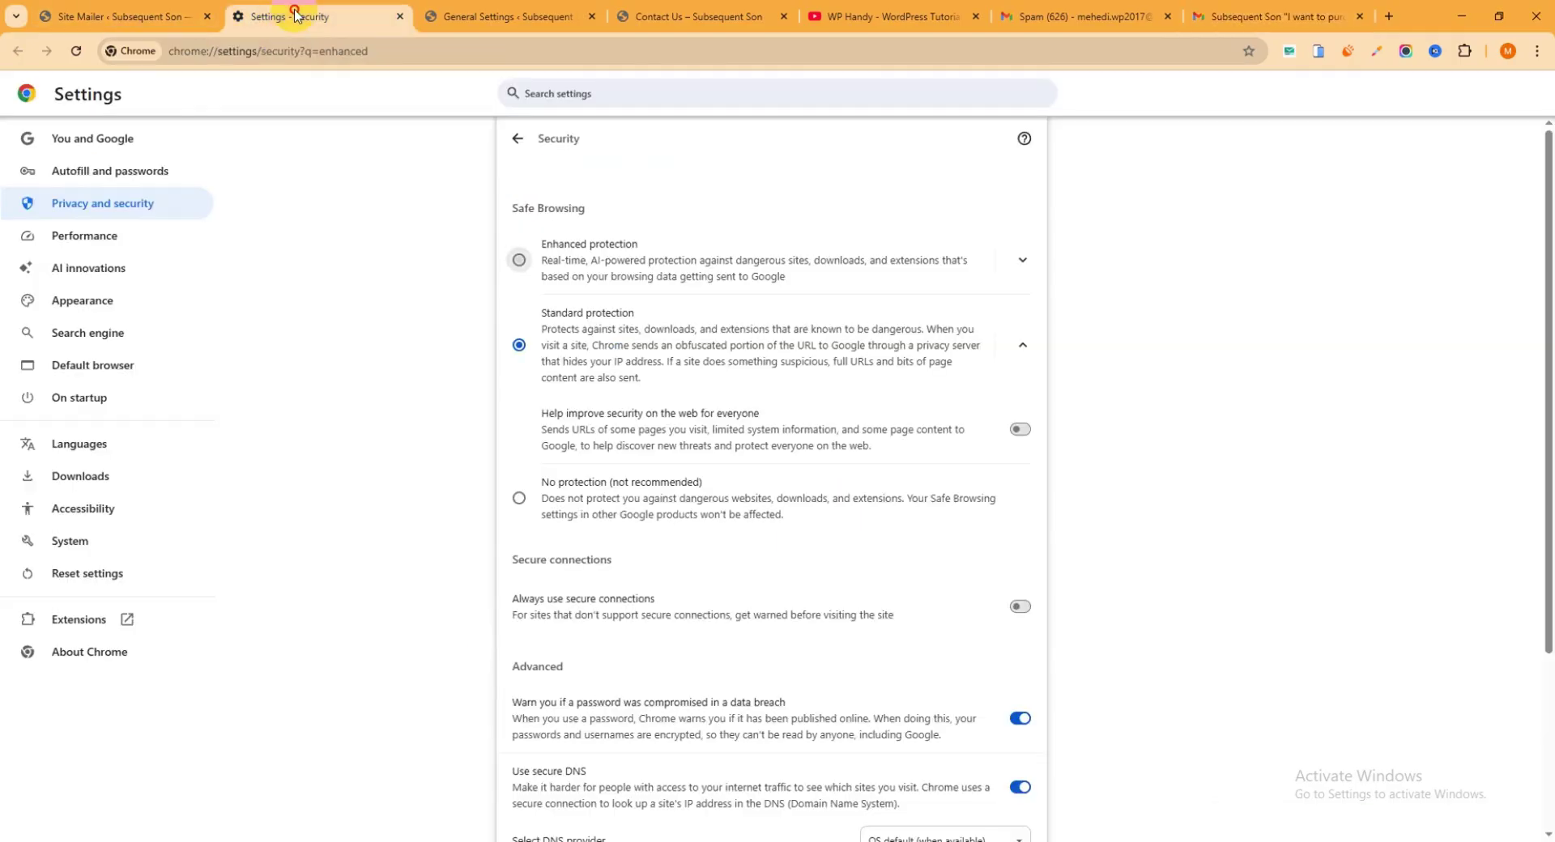
Back on Site Mailer's General settings, select the full sender name and reply-to address
left_click(136, 10)
triple_click(489, 371)
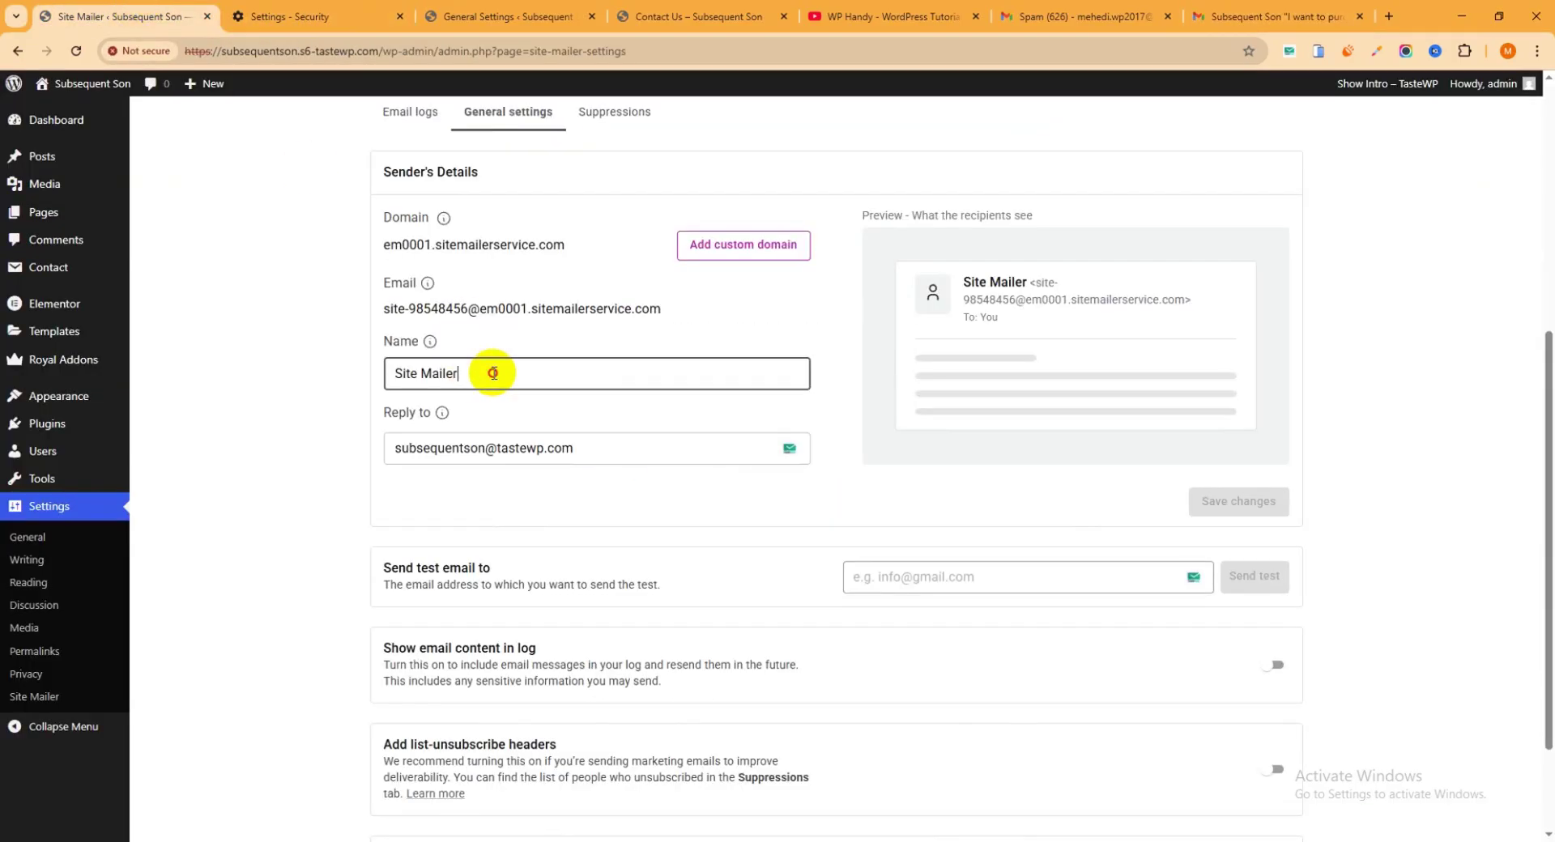
left_click(298, 405)
left_click_drag(648, 448, 343, 445)
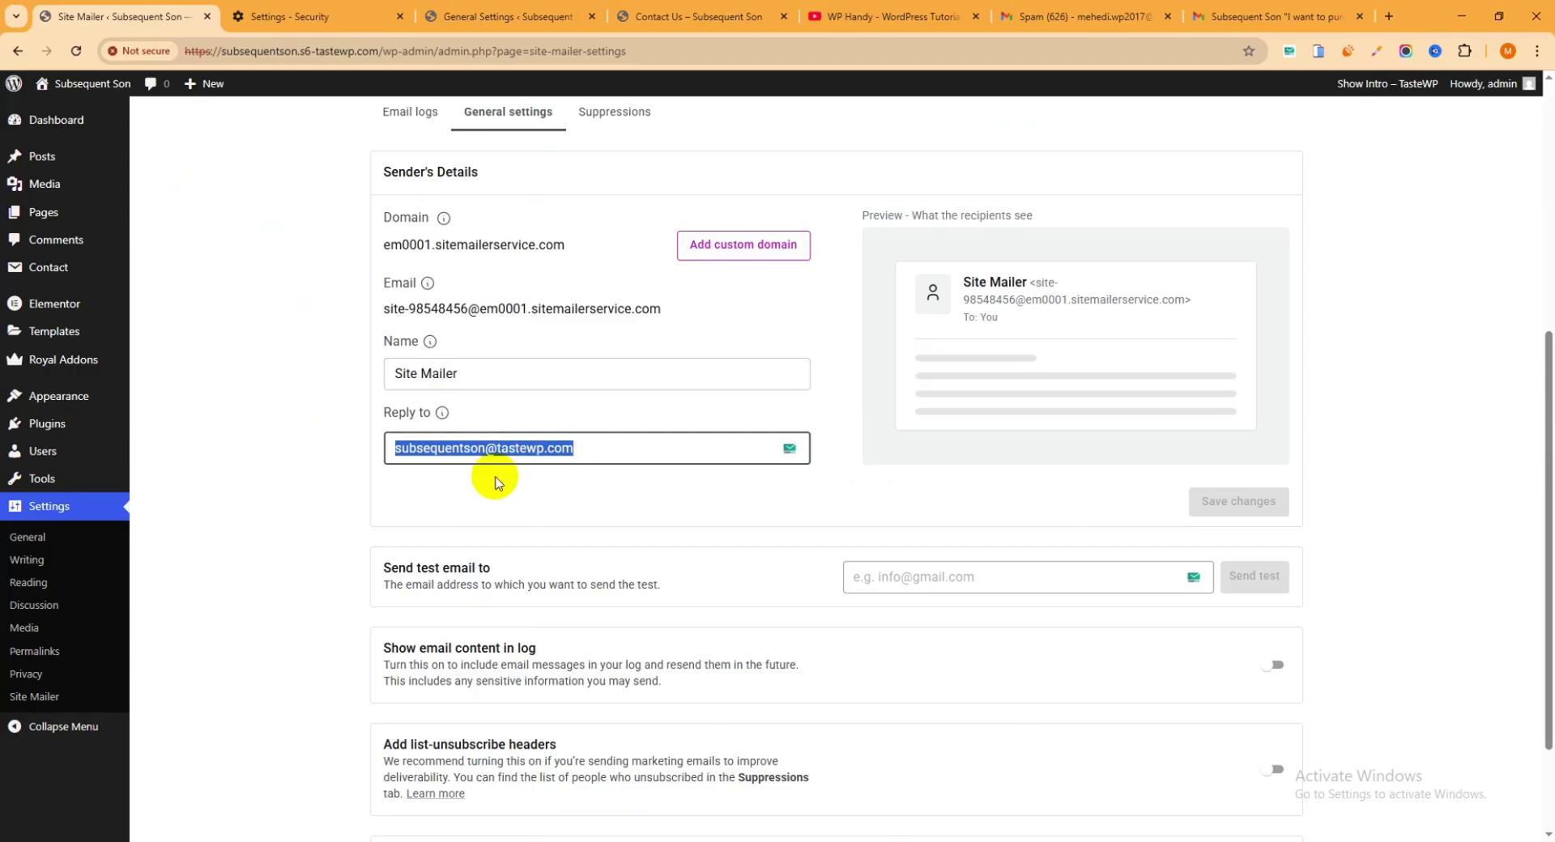
scroll(632, 438, "up", 2)
Switch to Site Mailer's Suppressions tab and scroll its empty list of suppressed addresses
left_click(613, 267)
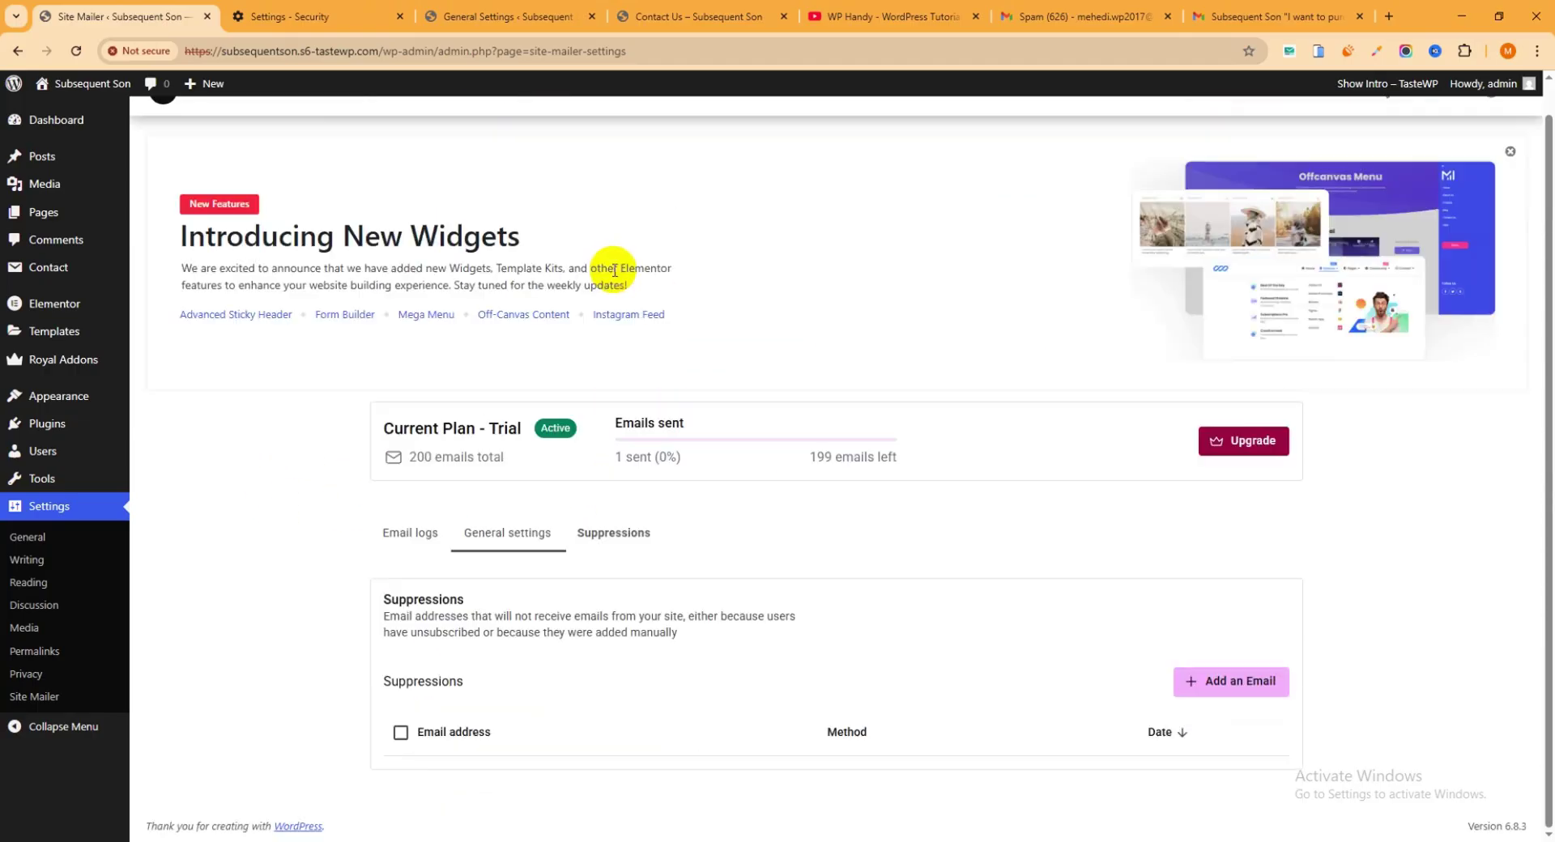
scroll(617, 285, "down", 2)
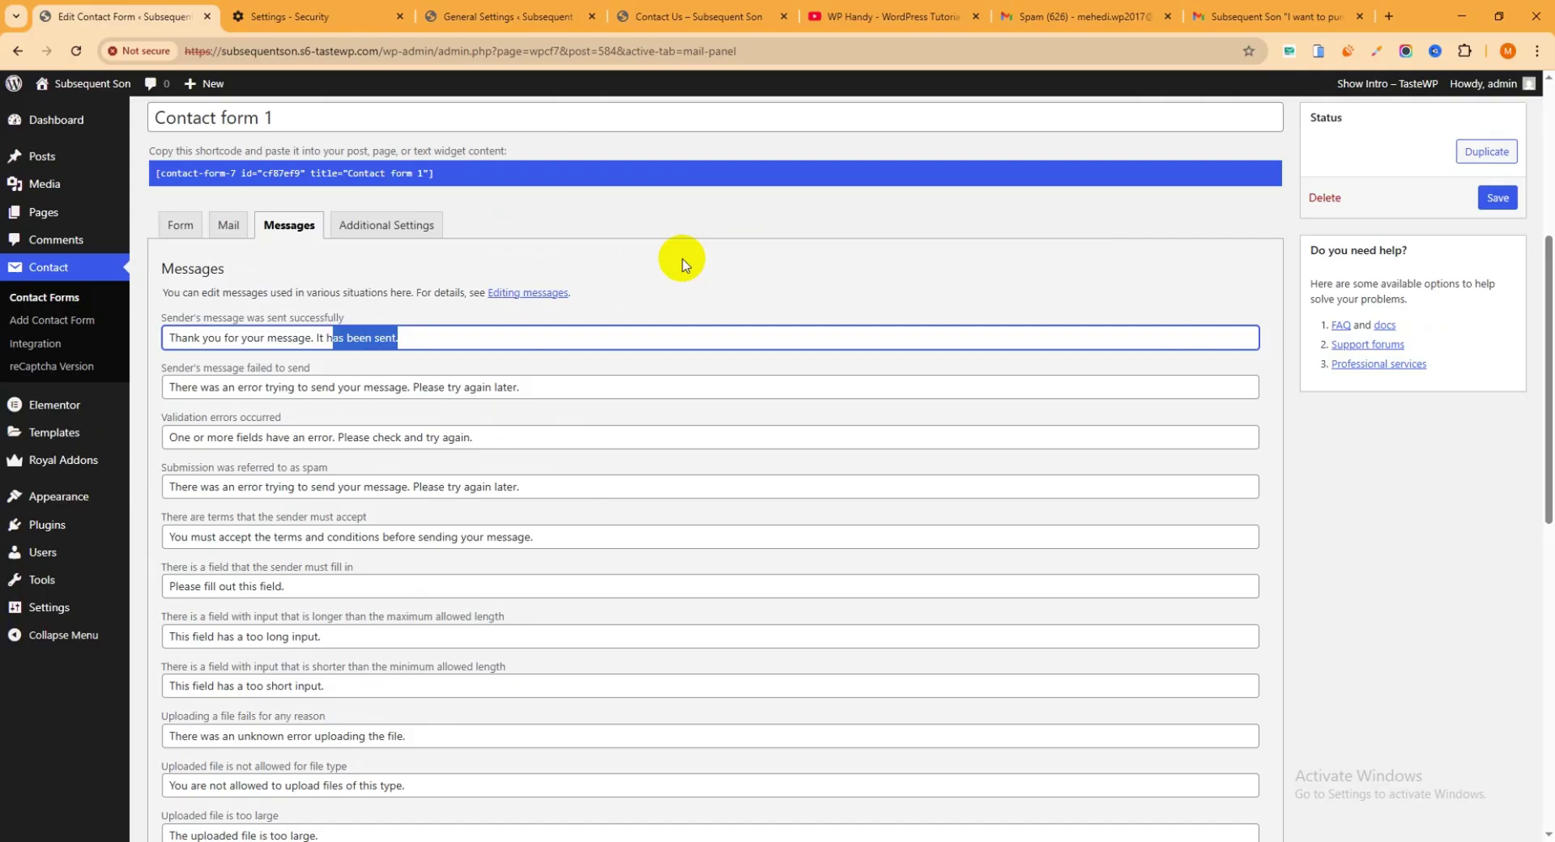